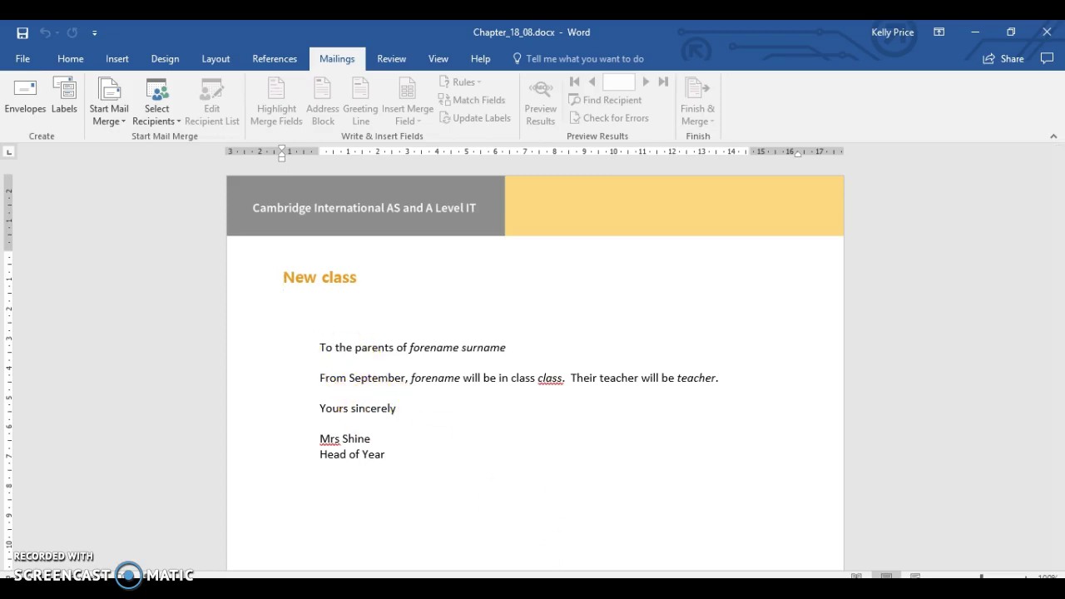
Close the chapter_18 folder window and return to the New class letter.
{"action": "mouse_move", "coordinate": [558, 587]}
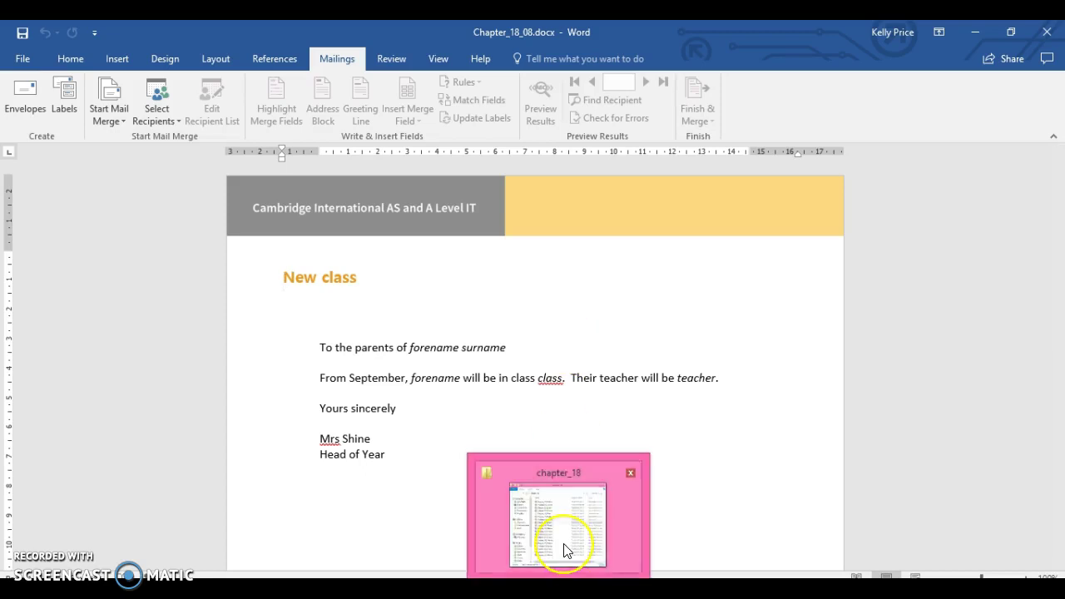
{"action": "mouse_move", "coordinate": [564, 552]}
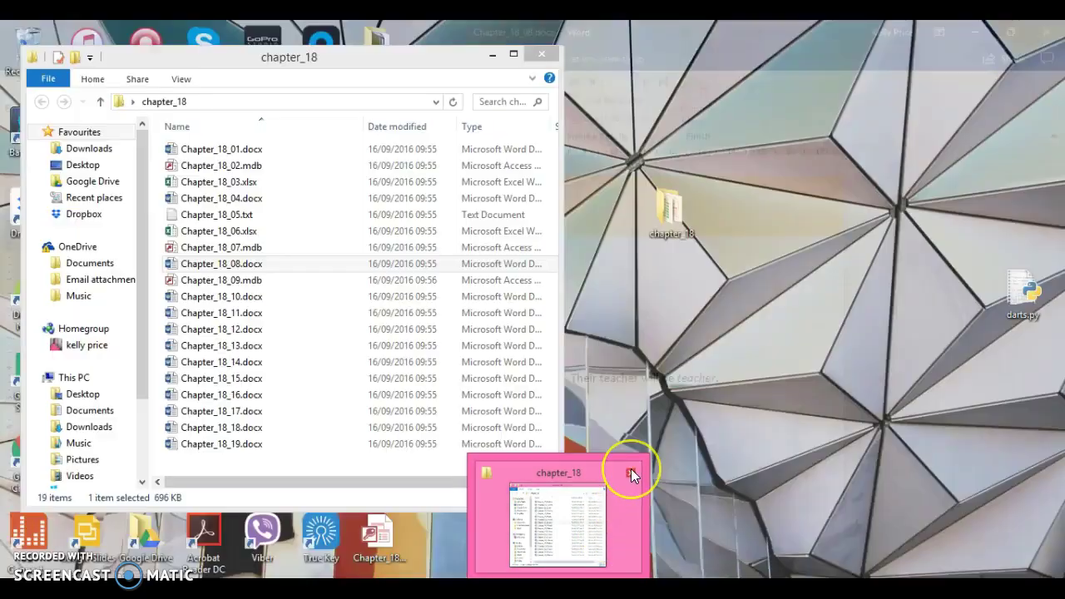
{"action": "left_click", "coordinate": [630, 474]}
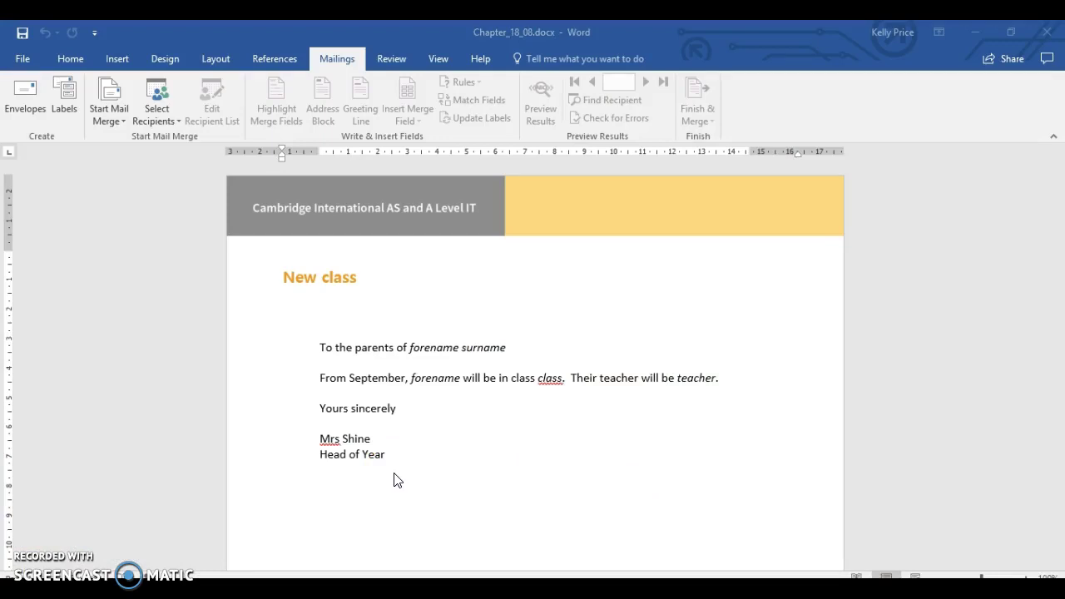
{"action": "left_click", "coordinate": [459, 356]}
Use Chapter_18_06.xlsx from the chapter_18 folder on the Desktop as the existing recipient list for the mail merge.
{"action": "left_click", "coordinate": [170, 127]}
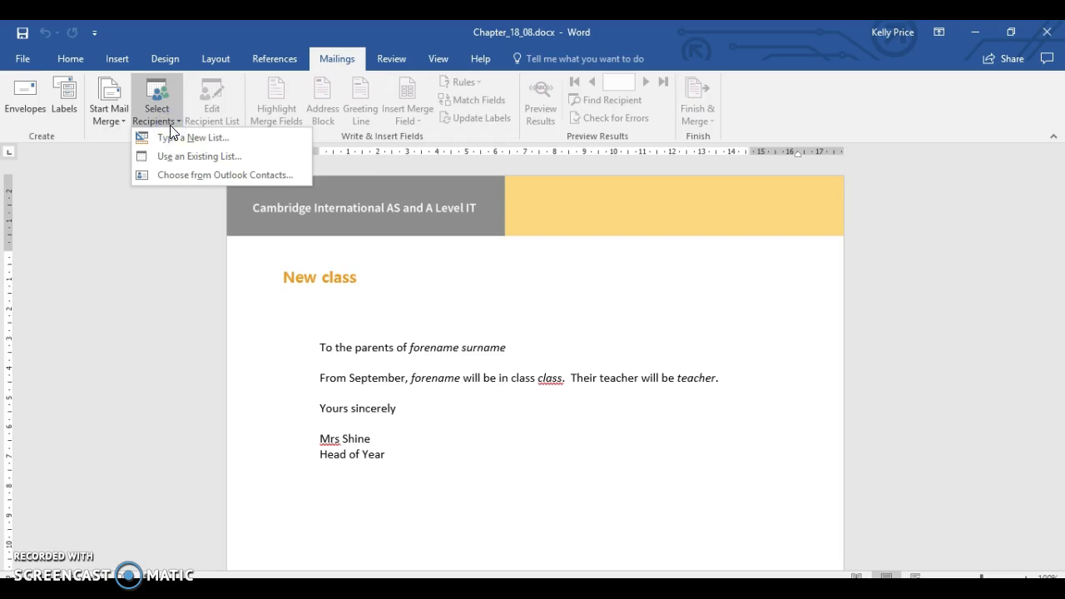
{"action": "left_click", "coordinate": [186, 165]}
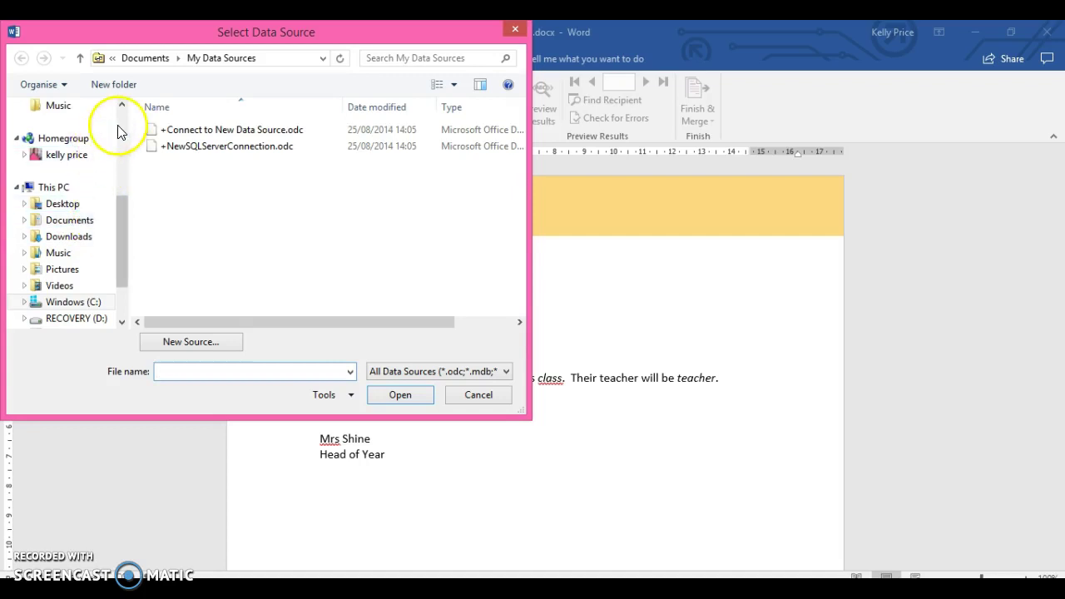
{"action": "scroll", "coordinate": [117, 126], "scroll_direction": "up", "scroll_amount": 4}
{"action": "left_click", "coordinate": [106, 180]}
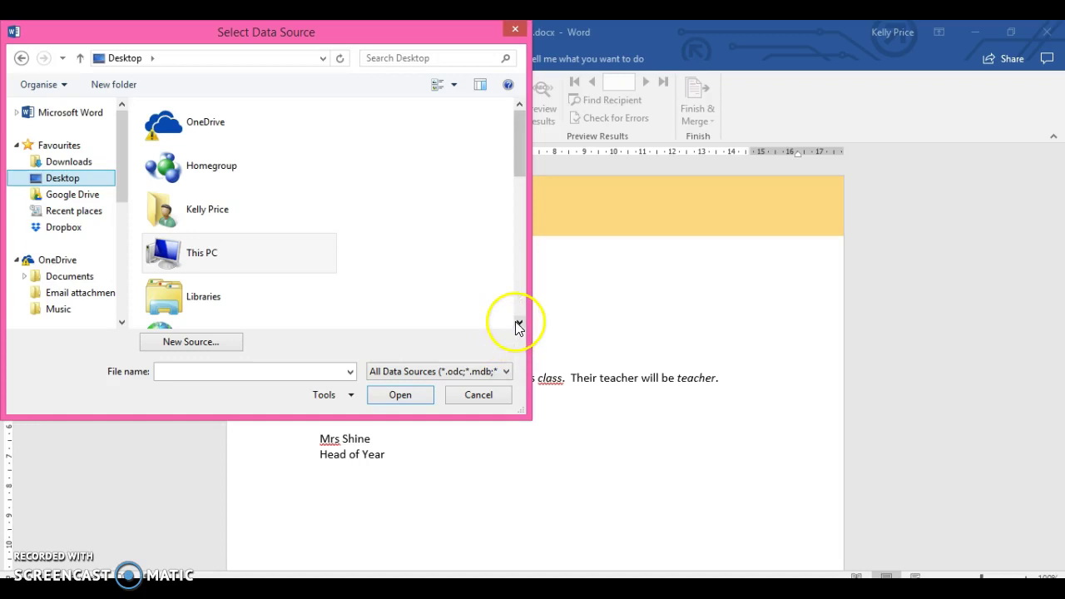
{"action": "left_click", "coordinate": [520, 322]}
{"action": "double_click", "coordinate": [235, 182]}
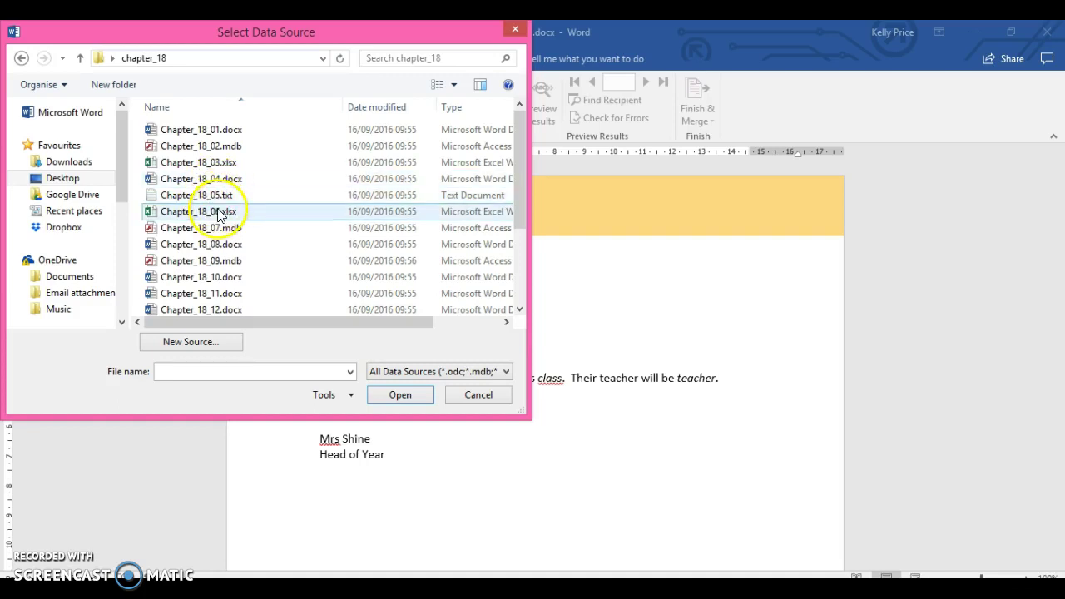
{"action": "left_click", "coordinate": [219, 213]}
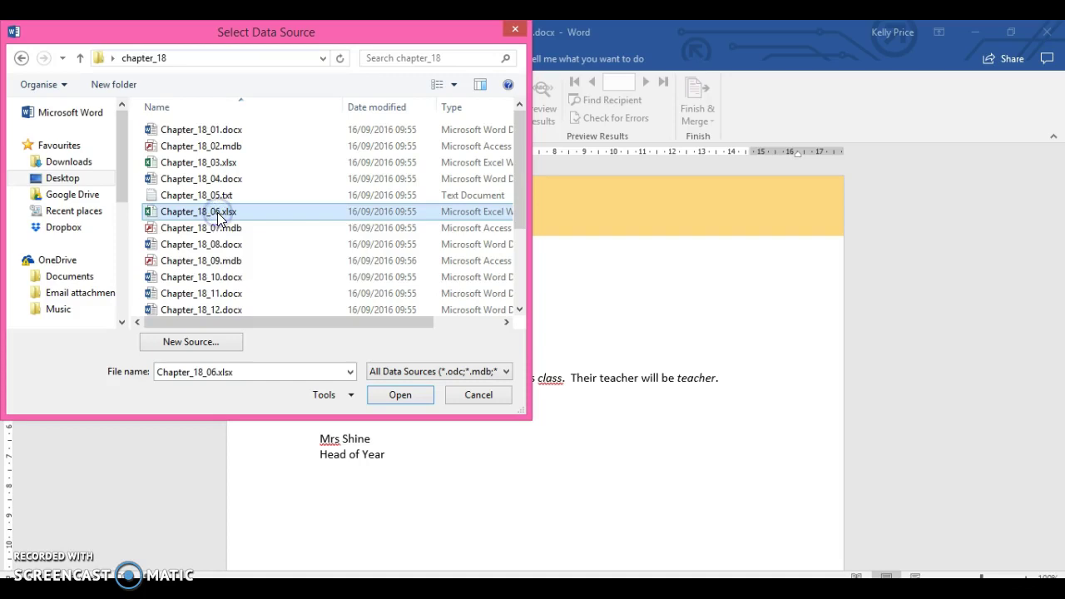
{"action": "left_click", "coordinate": [394, 398]}
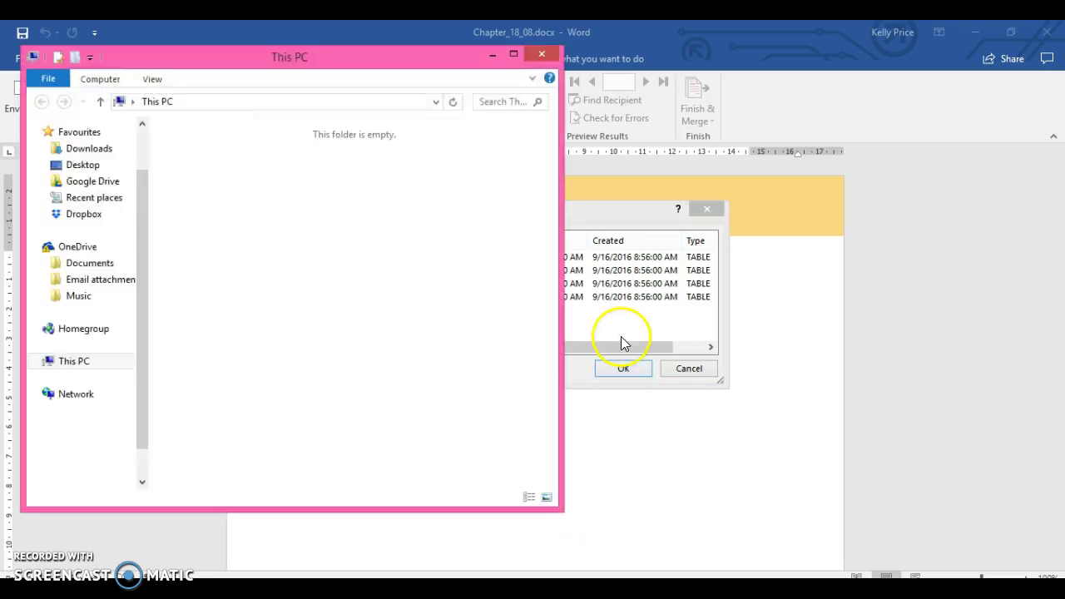
Open Chapter_18_06.xlsx read-only from the Desktop's chapter_18 folder in Excel and dismiss the subscription notice.
{"action": "left_click", "coordinate": [94, 176]}
{"action": "left_click", "coordinate": [300, 440]}
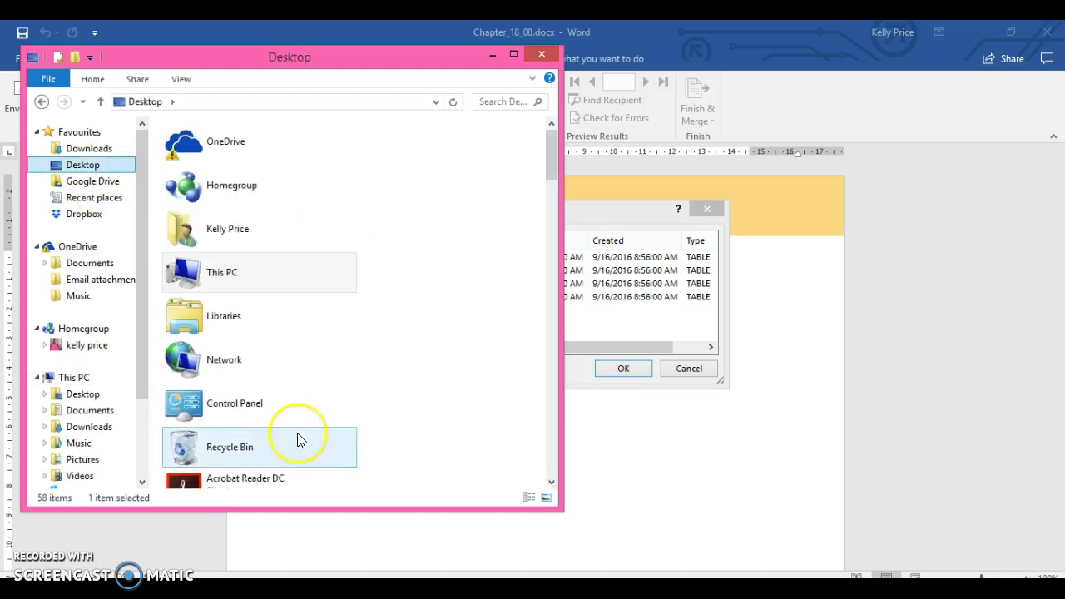
{"action": "left_click", "coordinate": [277, 294]}
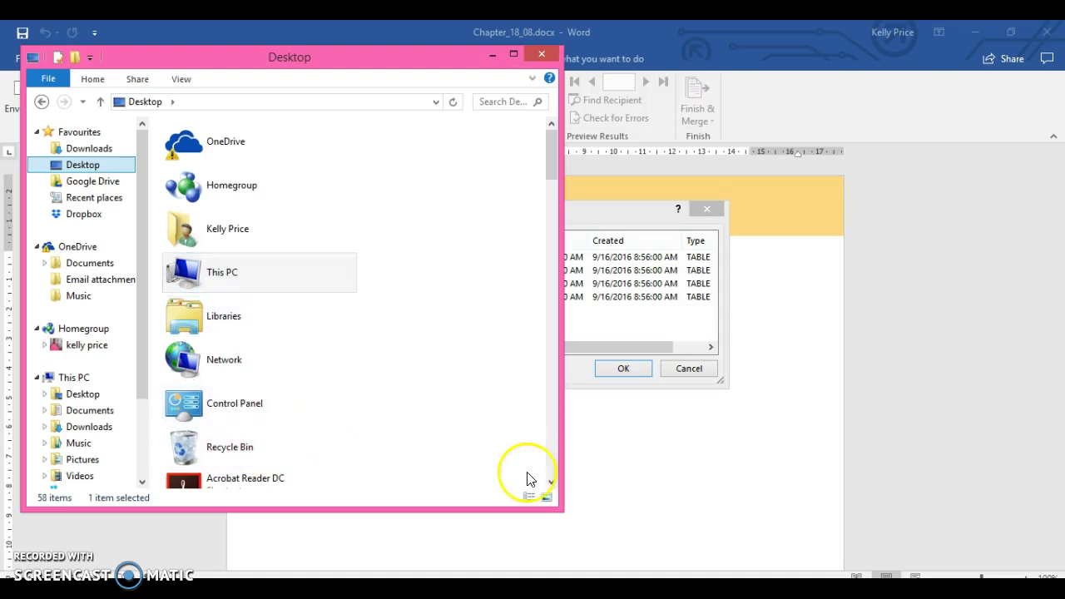
{"action": "left_click", "coordinate": [551, 471]}
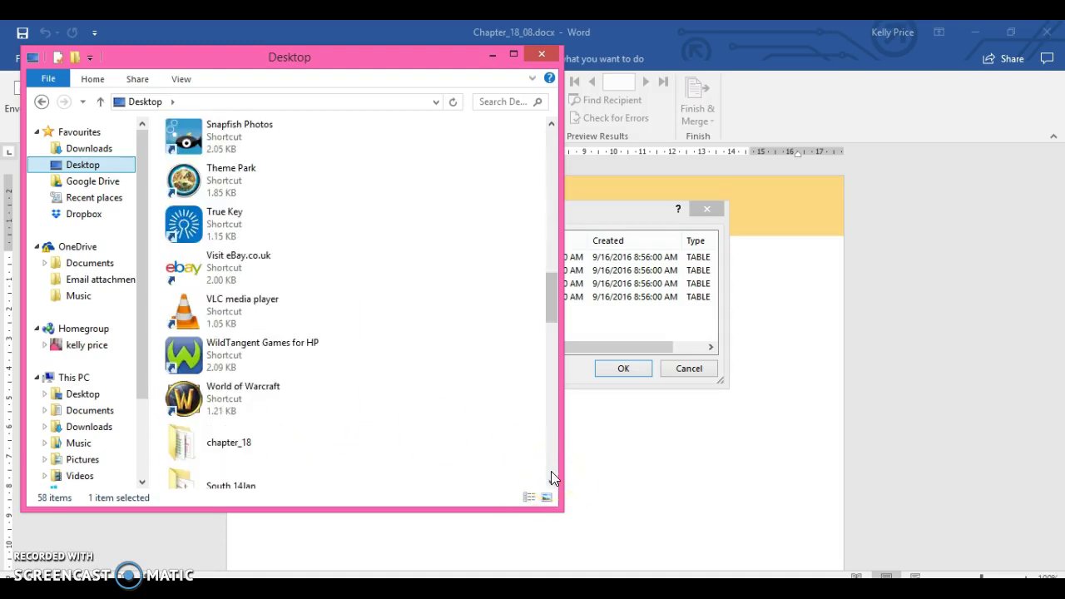
{"action": "double_click", "coordinate": [321, 454]}
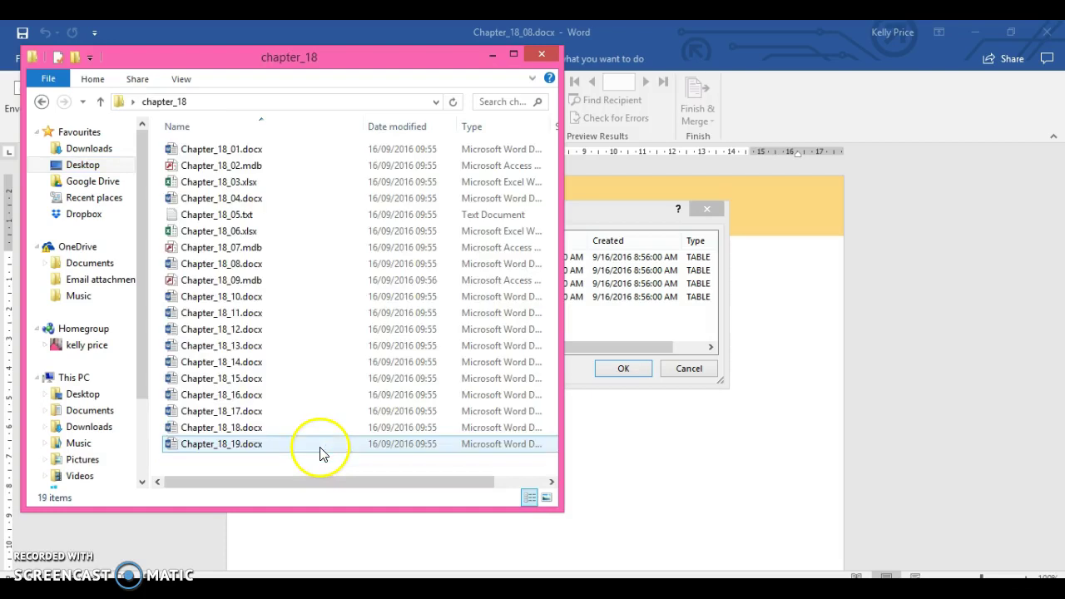
{"action": "double_click", "coordinate": [268, 238]}
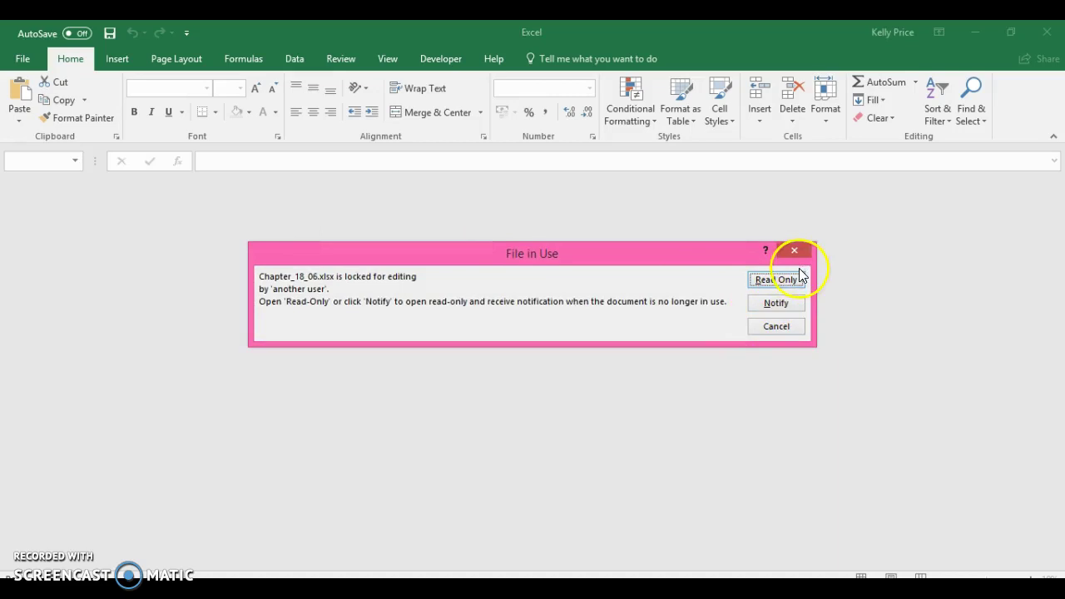
{"action": "left_click", "coordinate": [794, 277]}
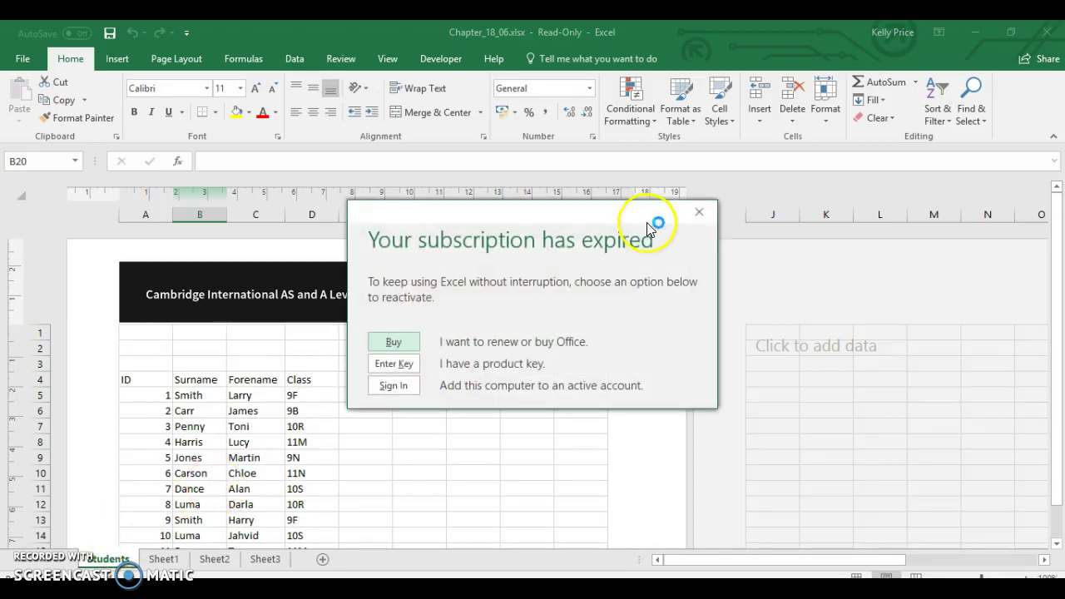
{"action": "left_click", "coordinate": [699, 210]}
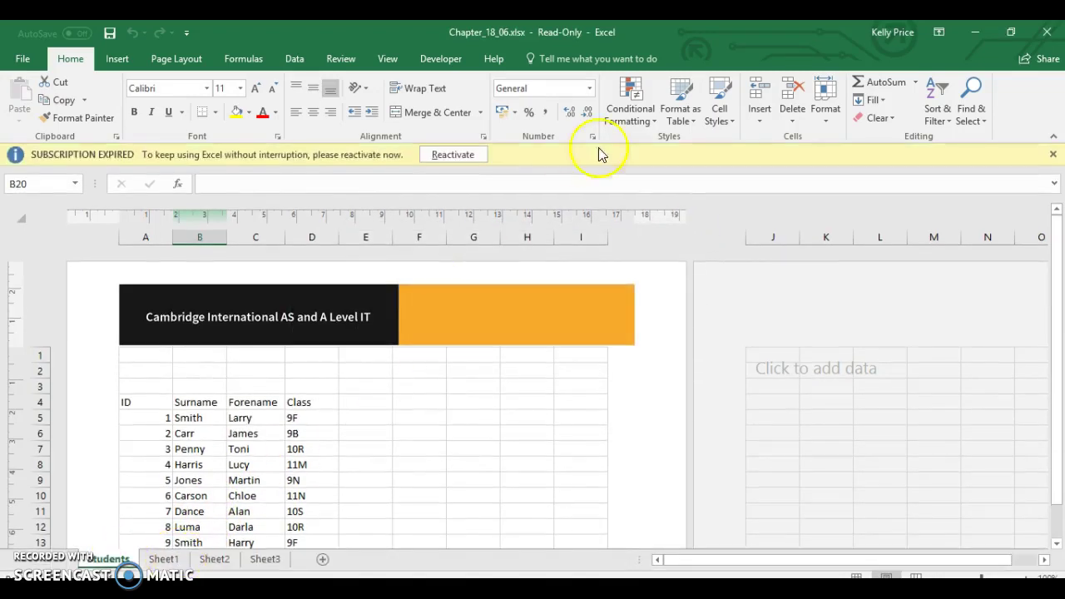
Check which sheet of the workbook holds the student data, and close the workbook and the folder window.
{"action": "left_click_drag", "start_coordinate": [1053, 303], "coordinate": [1055, 342]}
{"action": "left_click", "coordinate": [218, 560]}
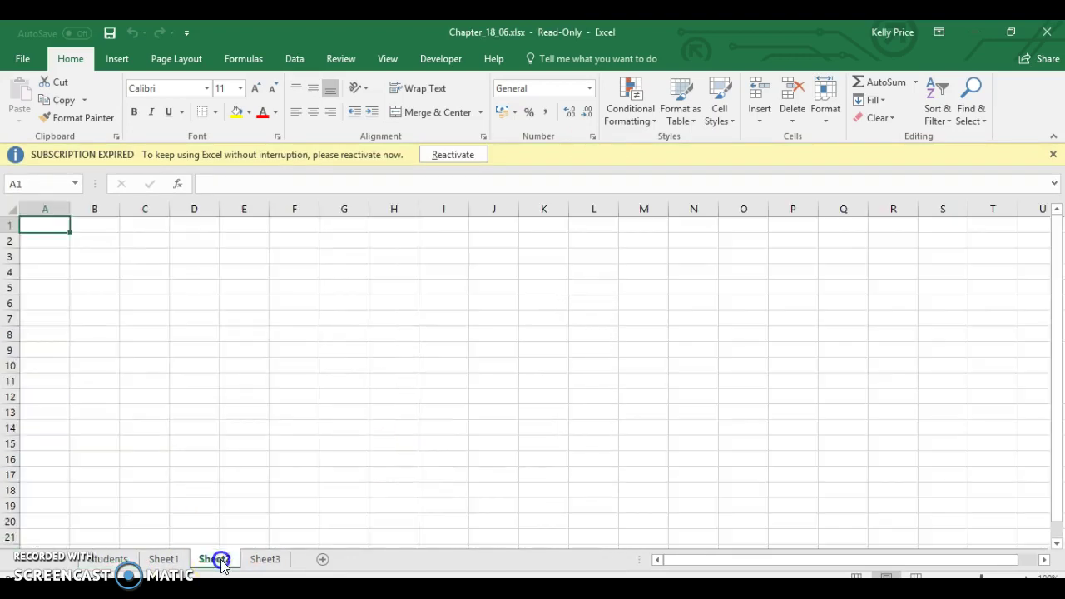
{"action": "left_click", "coordinate": [166, 559]}
{"action": "left_click", "coordinate": [265, 559]}
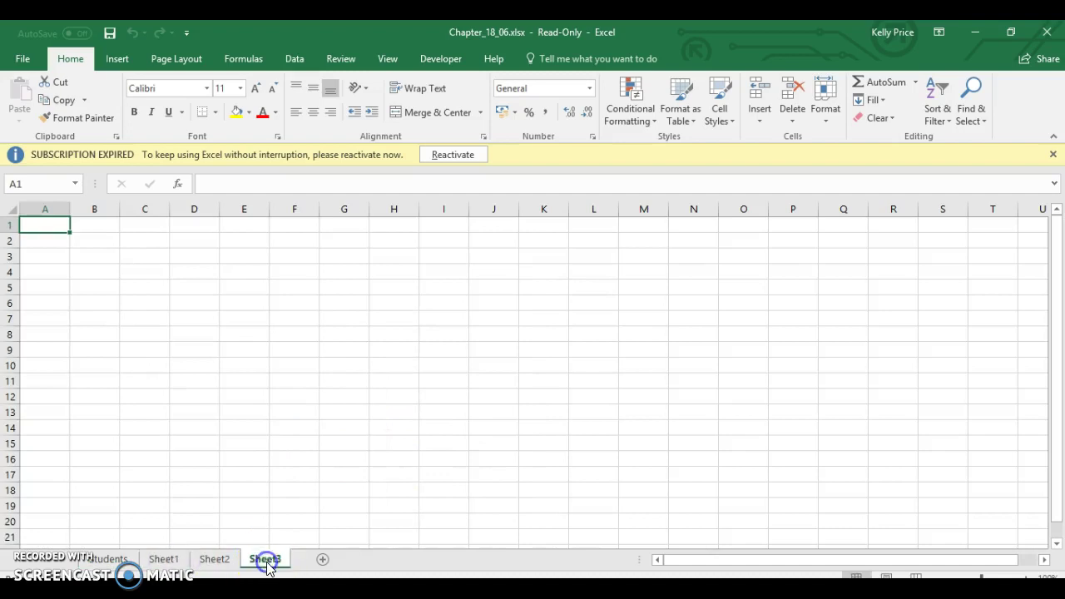
{"action": "left_click", "coordinate": [113, 559]}
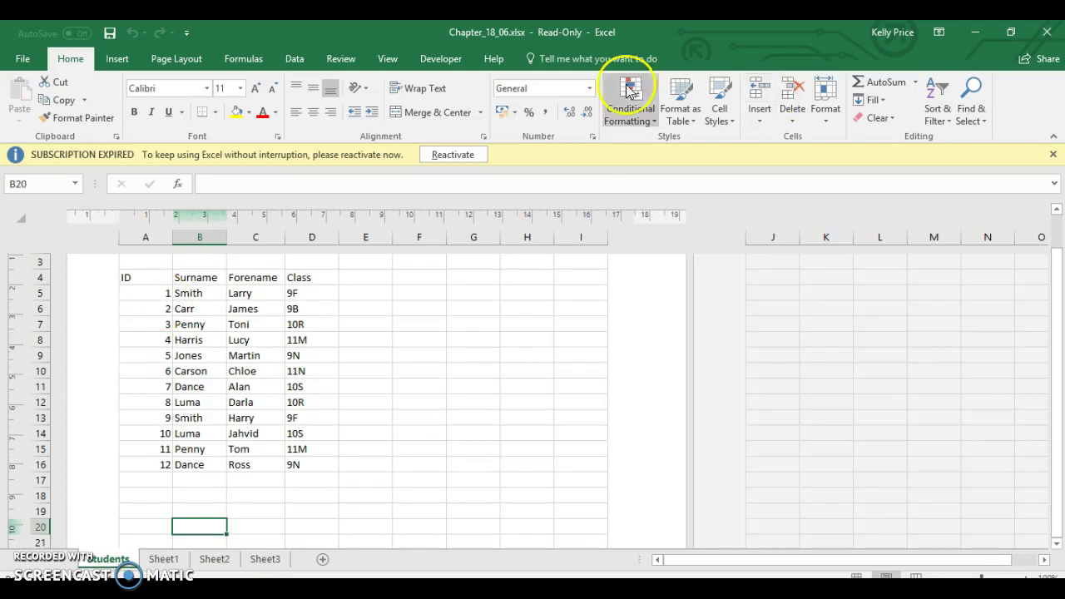
{"action": "left_click", "coordinate": [1047, 32]}
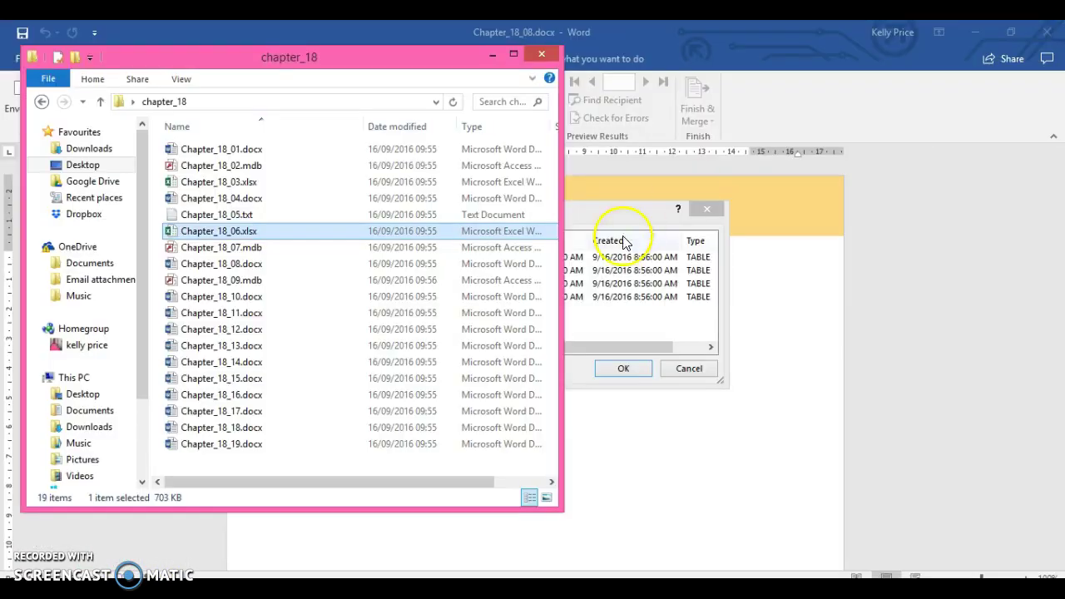
{"action": "left_click", "coordinate": [541, 56]}
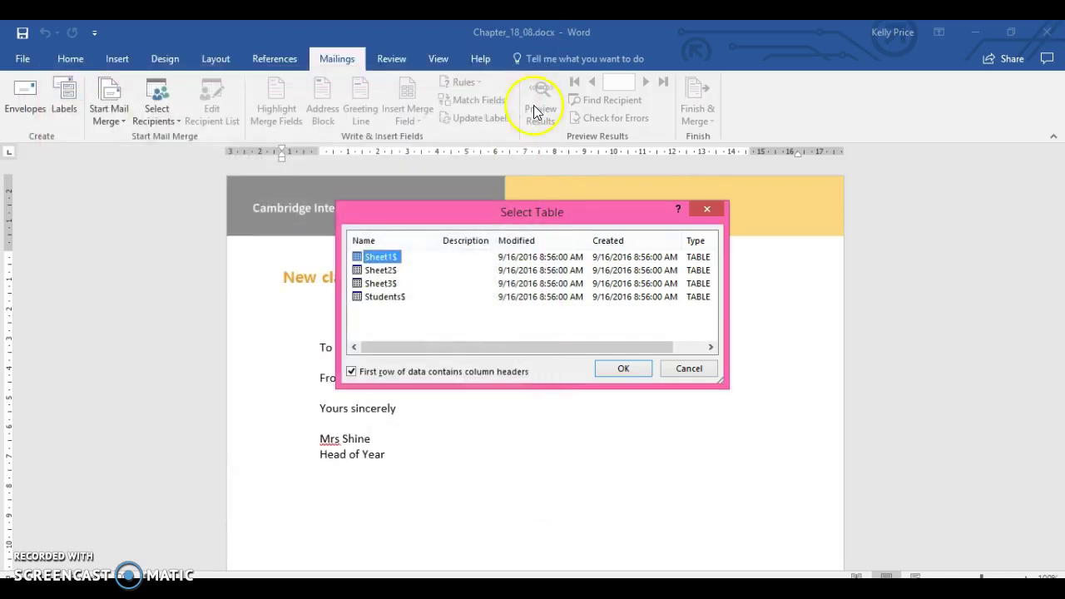
Choose the Students$ table as the mail merge source and dismiss the battery warning.
{"action": "left_click", "coordinate": [390, 297]}
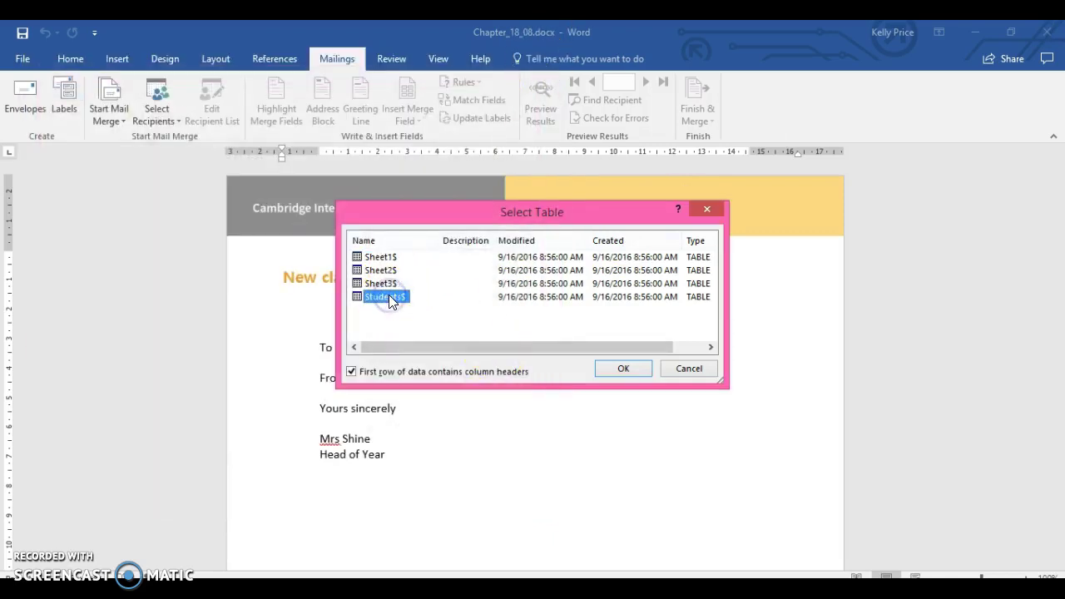
{"action": "left_click", "coordinate": [626, 369]}
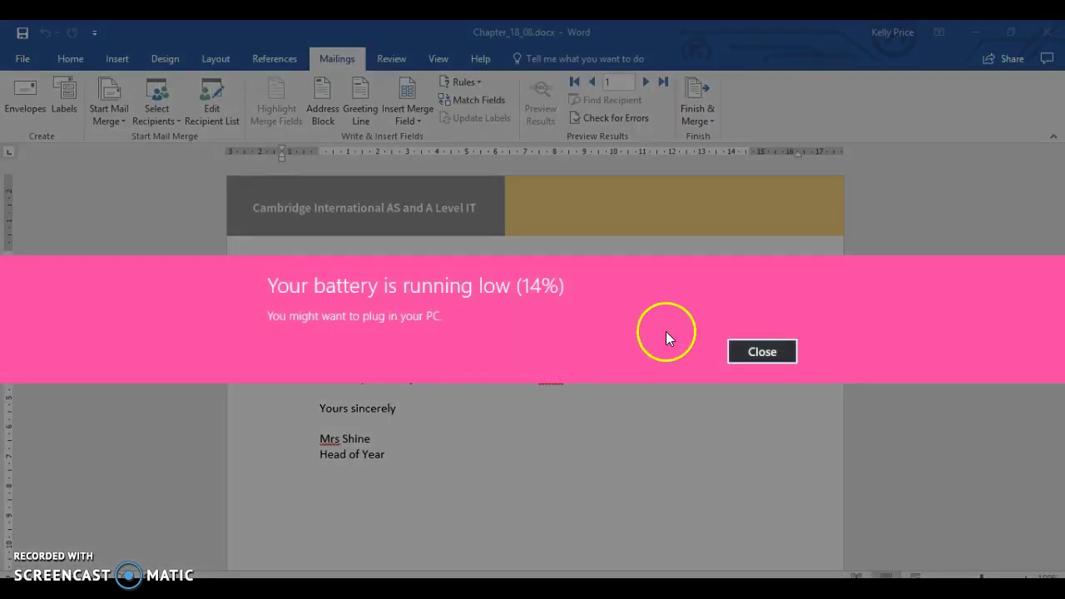
{"action": "left_click", "coordinate": [763, 352]}
Replace the forename and surname placeholders in the "To the parents of" line with the Forename and Surname merge fields.
{"action": "double_click", "coordinate": [434, 348]}
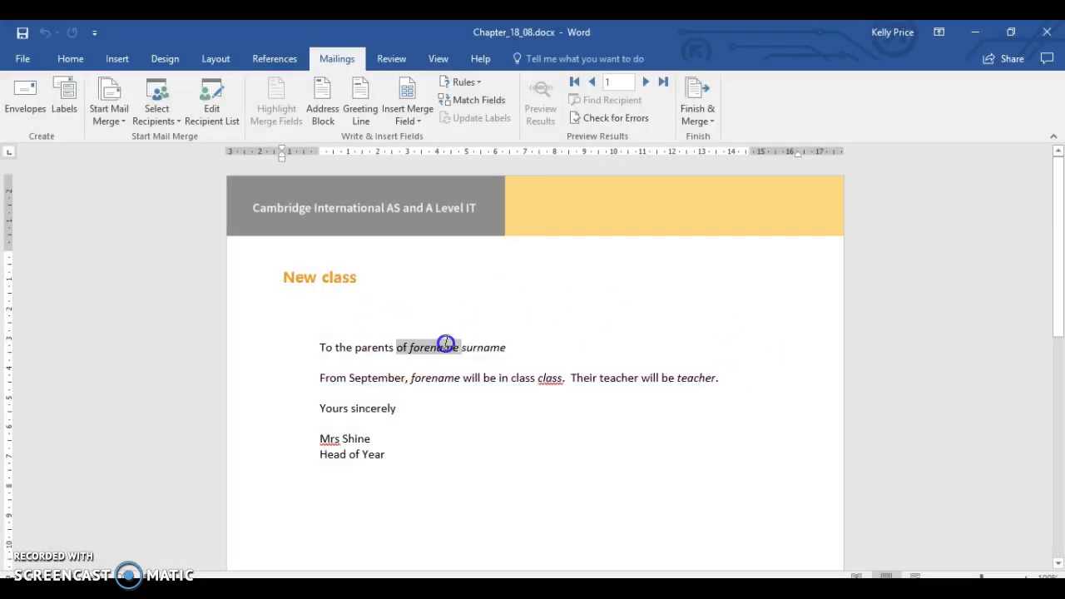
{"action": "left_click", "coordinate": [412, 348]}
{"action": "left_click_drag", "start_coordinate": [412, 348], "coordinate": [458, 347]}
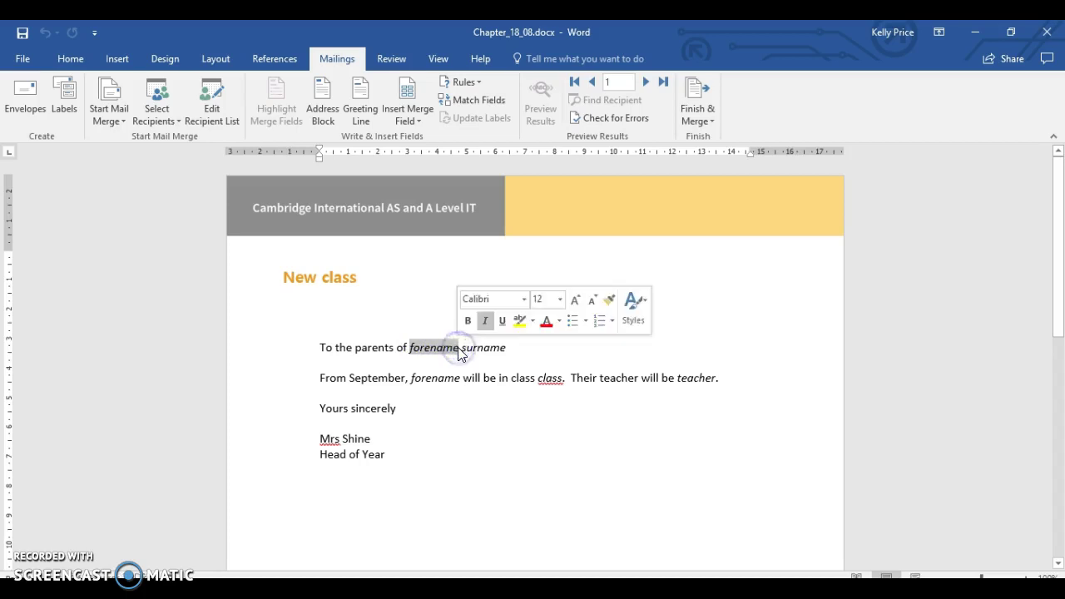
{"action": "left_click", "coordinate": [412, 113]}
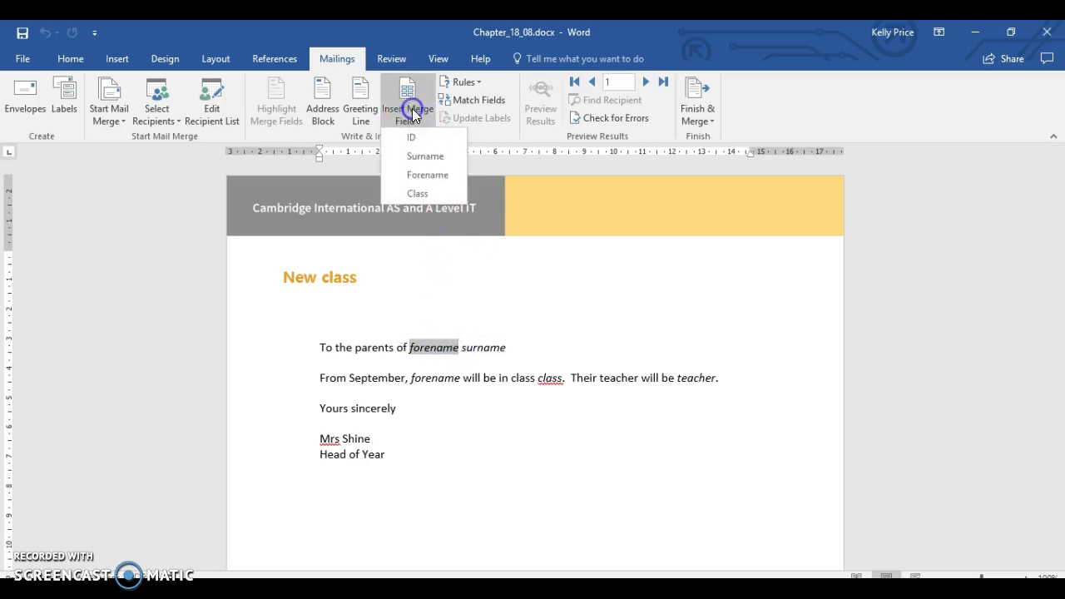
{"action": "left_click", "coordinate": [415, 172]}
{"action": "left_click", "coordinate": [475, 348]}
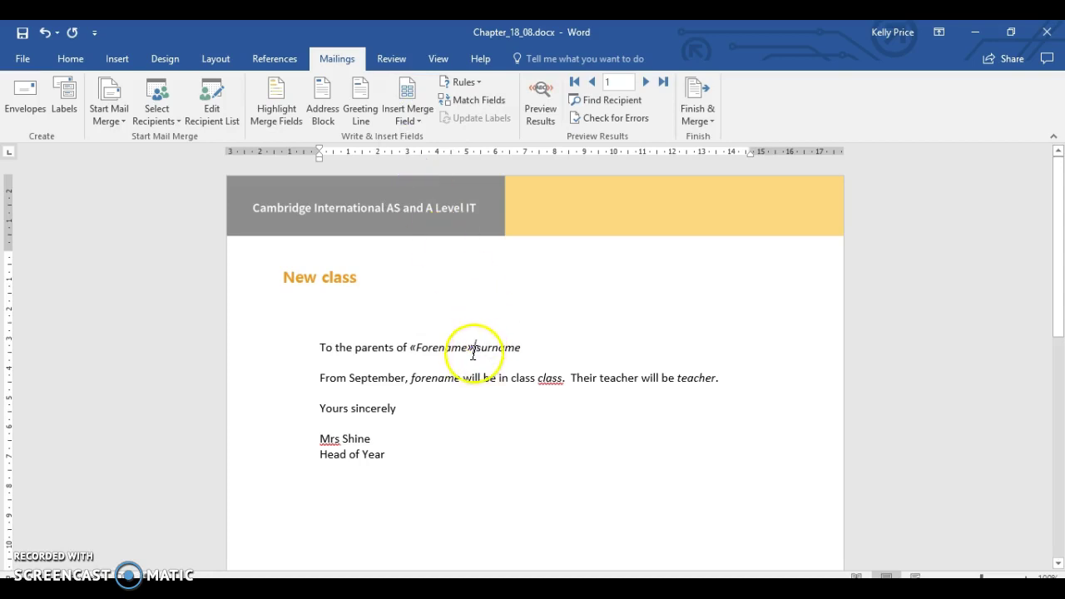
{"action": "left_click_drag", "start_coordinate": [477, 348], "coordinate": [521, 348]}
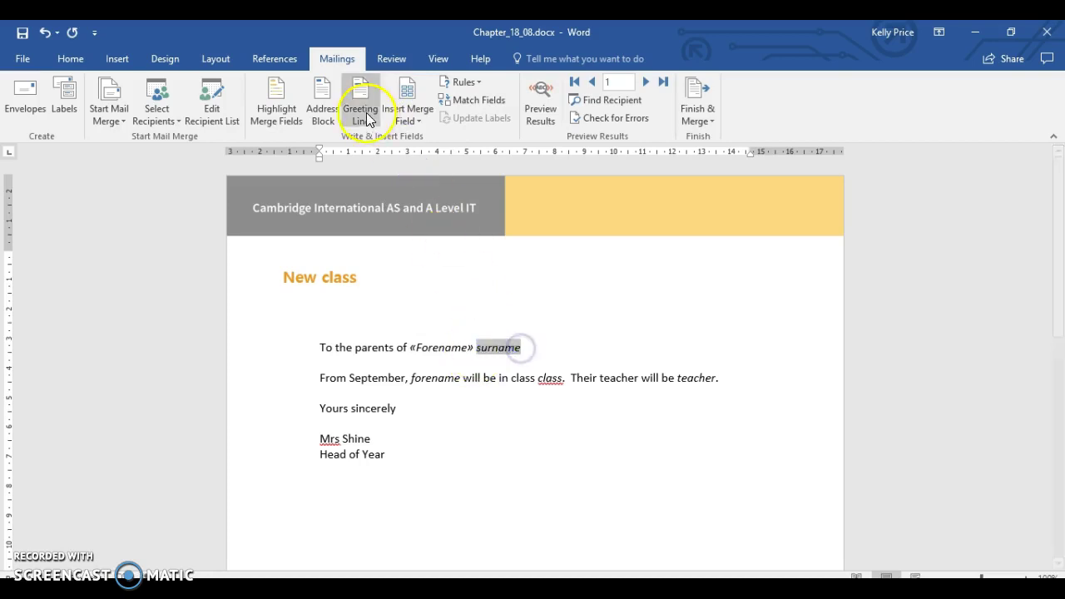
{"action": "left_click", "coordinate": [410, 125]}
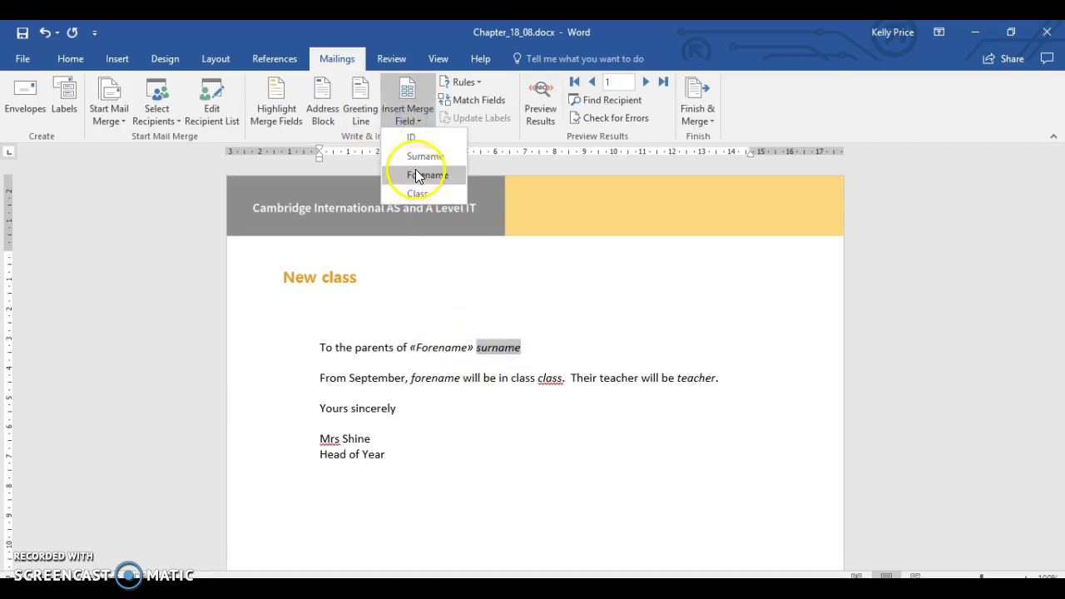
{"action": "left_click", "coordinate": [423, 157]}
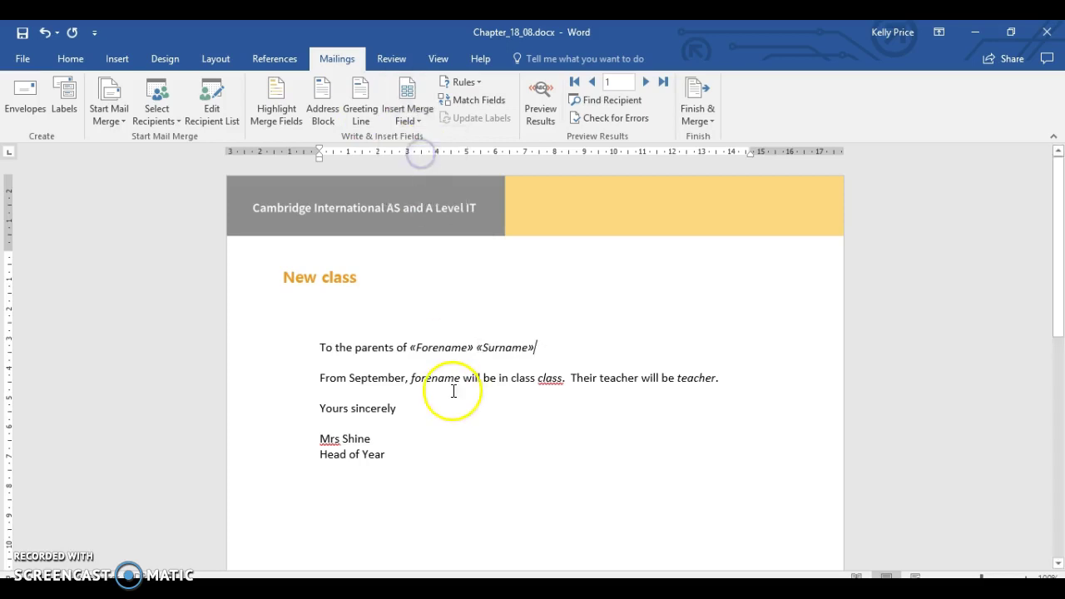
Replace the forename and class placeholders in the "From September" sentence with the Forename and Class merge fields.
{"action": "left_click_drag", "start_coordinate": [407, 378], "coordinate": [459, 374]}
{"action": "left_click", "coordinate": [414, 377]}
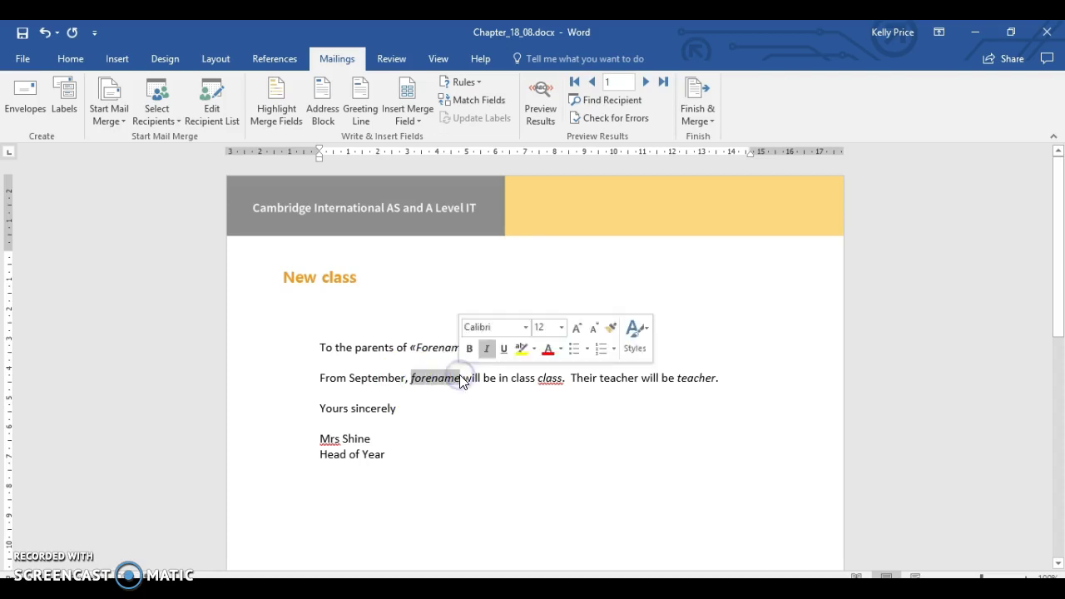
{"action": "left_click", "coordinate": [416, 114]}
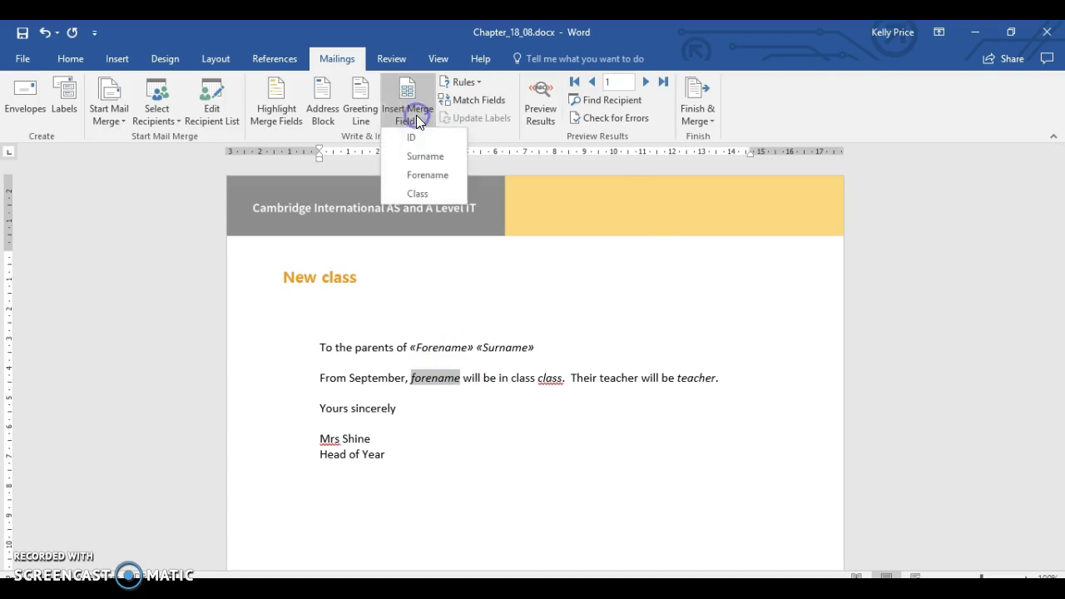
{"action": "left_click", "coordinate": [419, 170]}
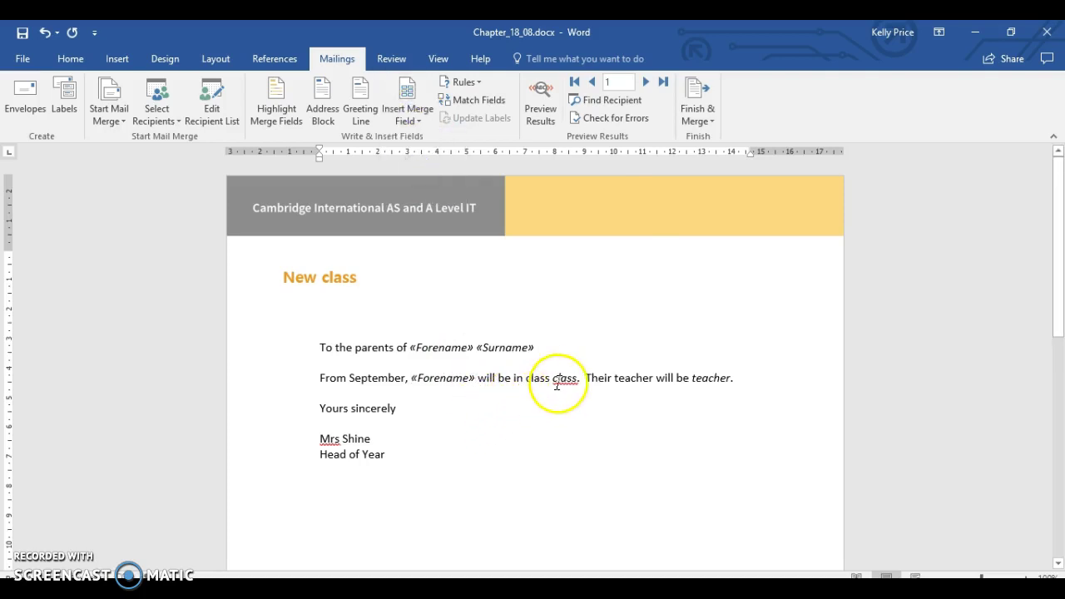
{"action": "left_click_drag", "start_coordinate": [553, 381], "coordinate": [577, 381]}
{"action": "left_click", "coordinate": [396, 116]}
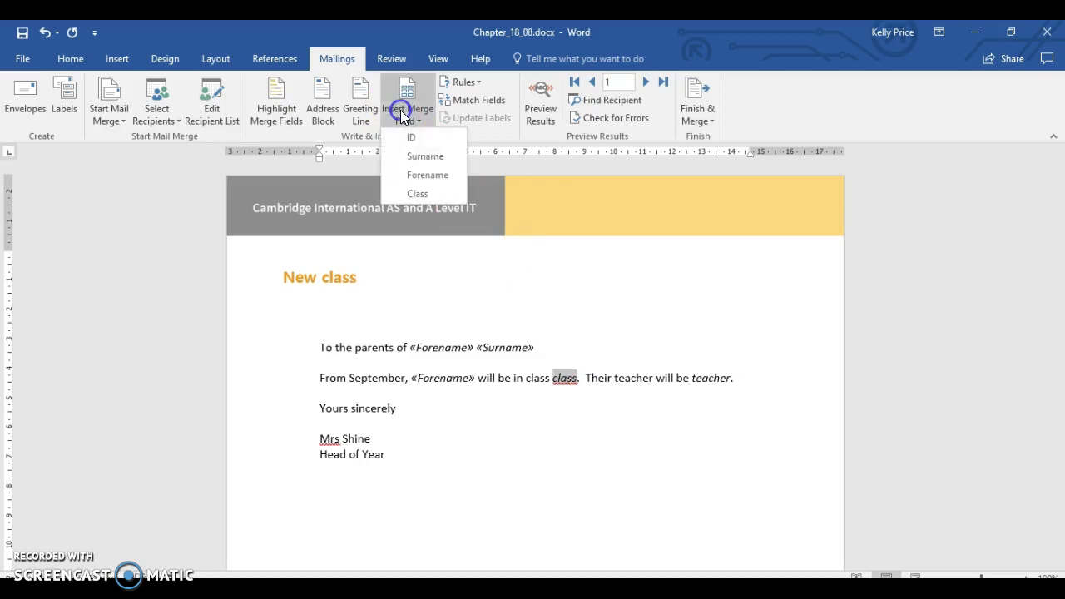
{"action": "left_click", "coordinate": [416, 194]}
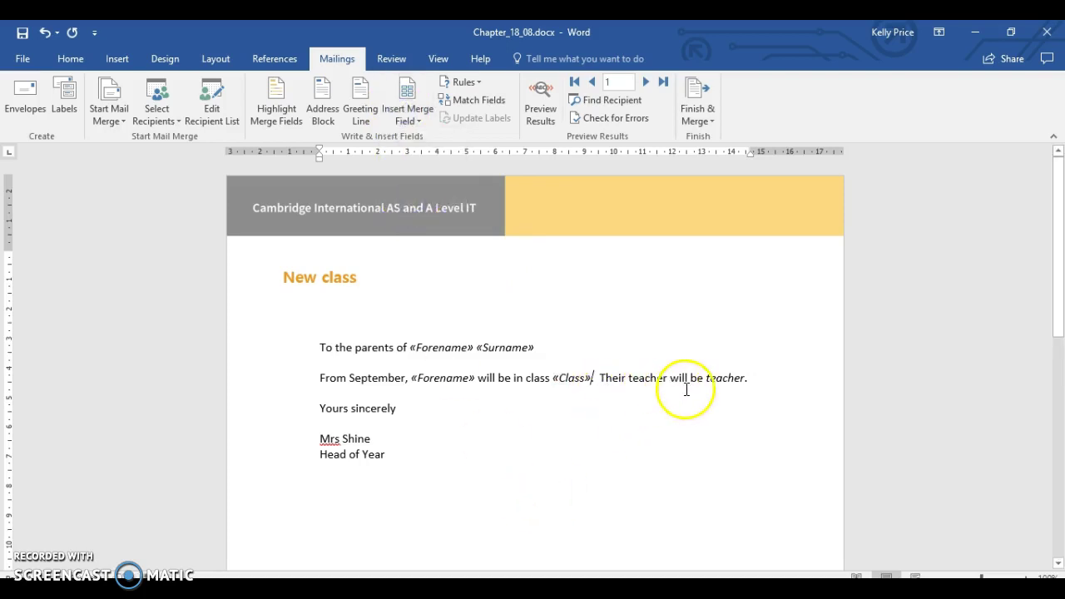
Check whether the available merge fields include one for the teacher placeholder, and close the field list.
{"action": "left_click_drag", "start_coordinate": [710, 379], "coordinate": [744, 375]}
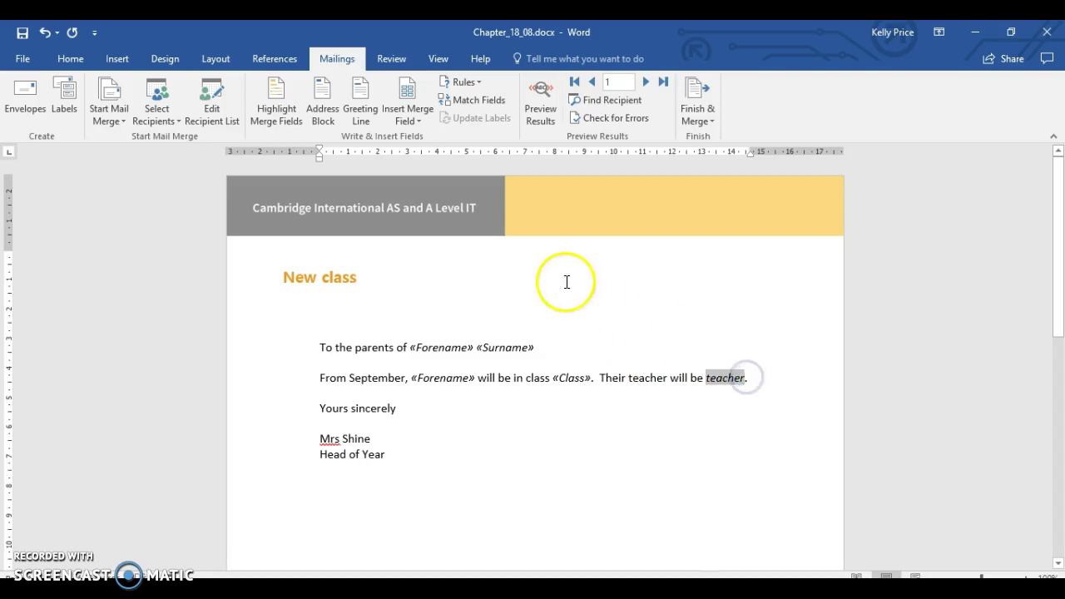
{"action": "left_click", "coordinate": [422, 118]}
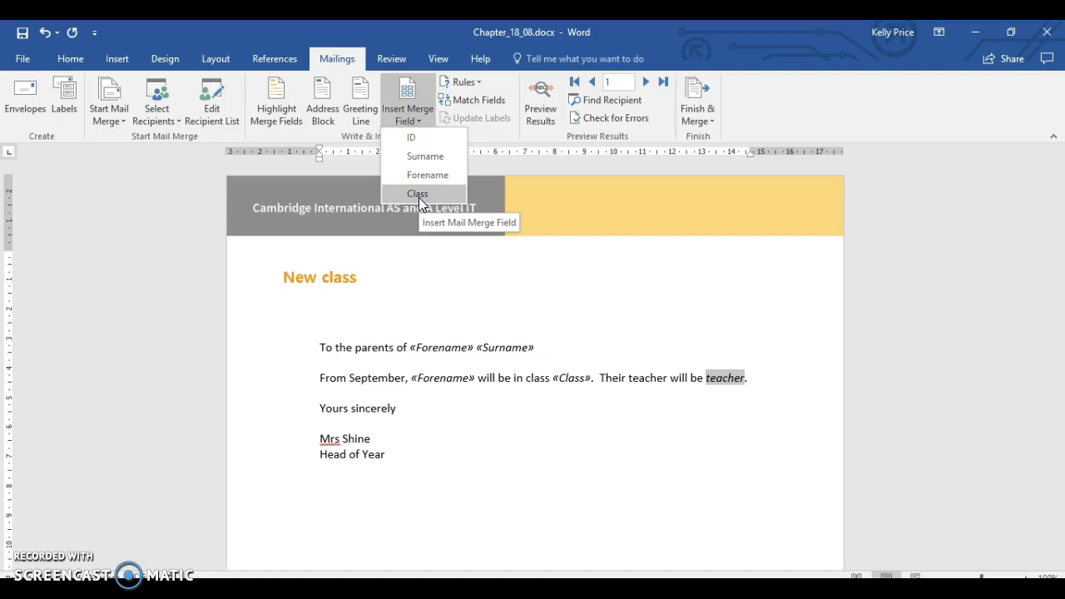
{"action": "left_click", "coordinate": [66, 453]}
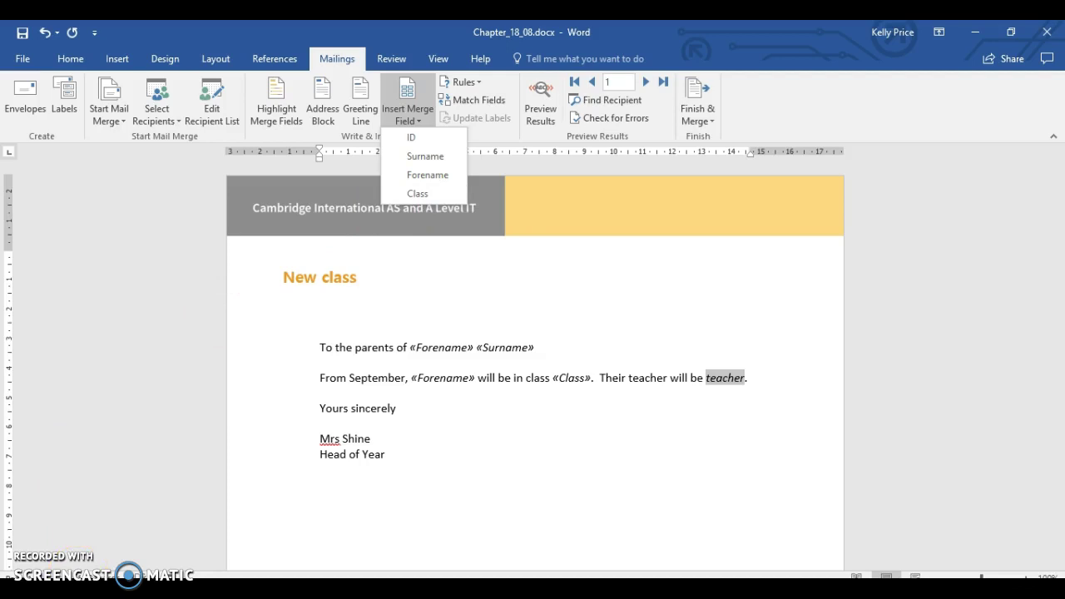
{"action": "key", "text": "Escape"}
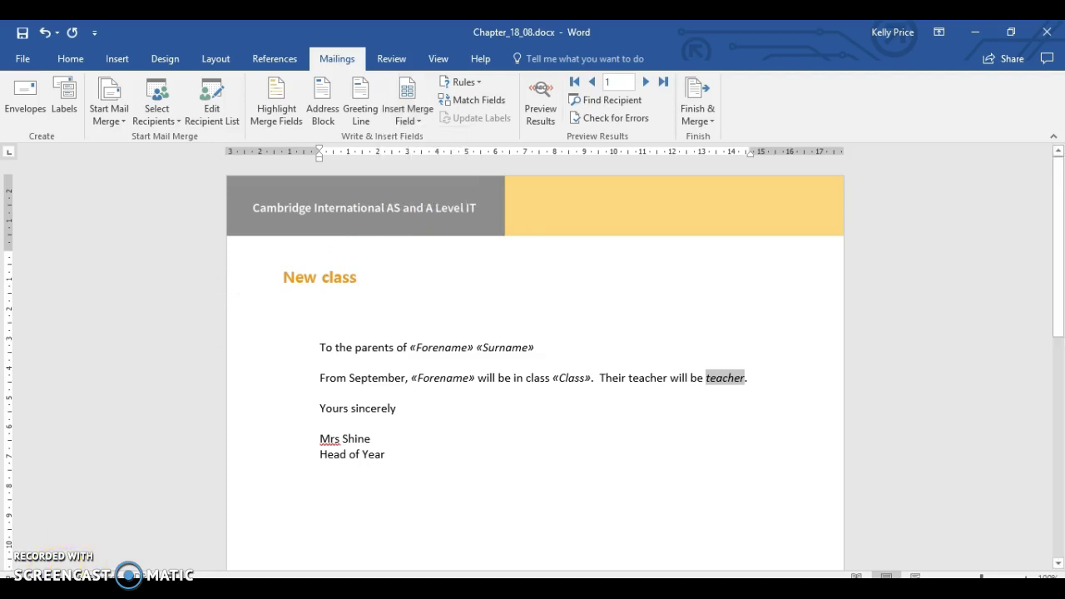
{"action": "left_click", "coordinate": [203, 367]}
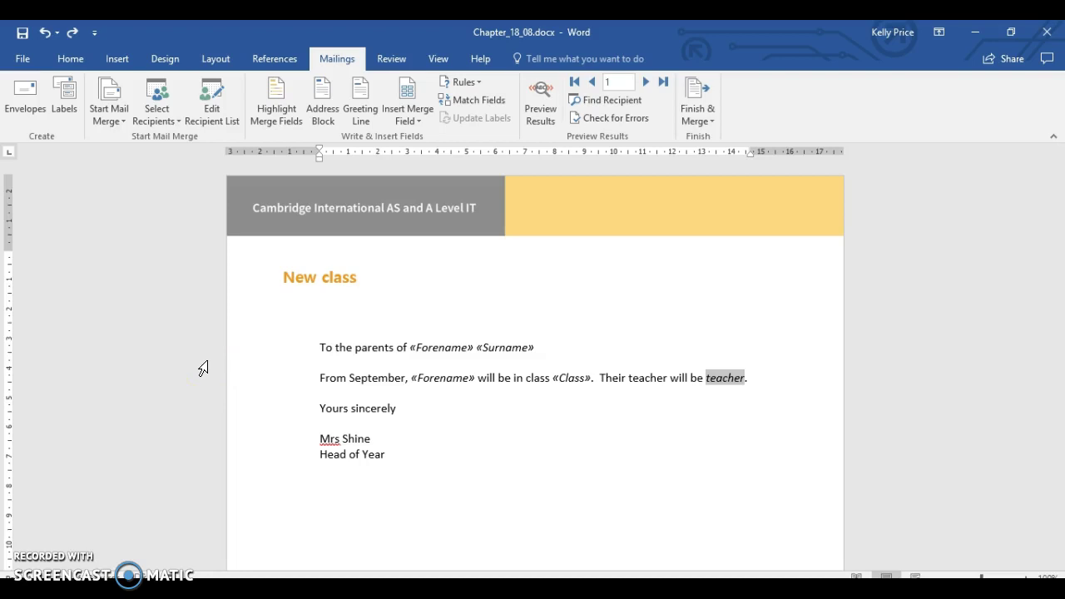
Switch to the chapter_18 folder, open Chapter_18_07.mdb in Access and dismiss the subscription notice.
{"action": "key", "text": "alt+Tab"}
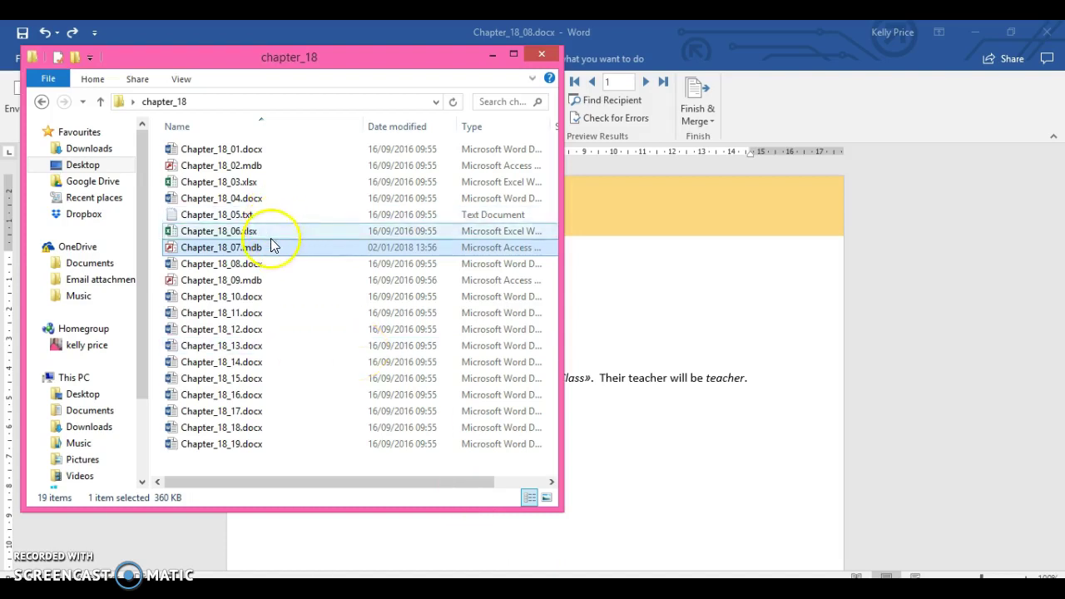
{"action": "double_click", "coordinate": [268, 250]}
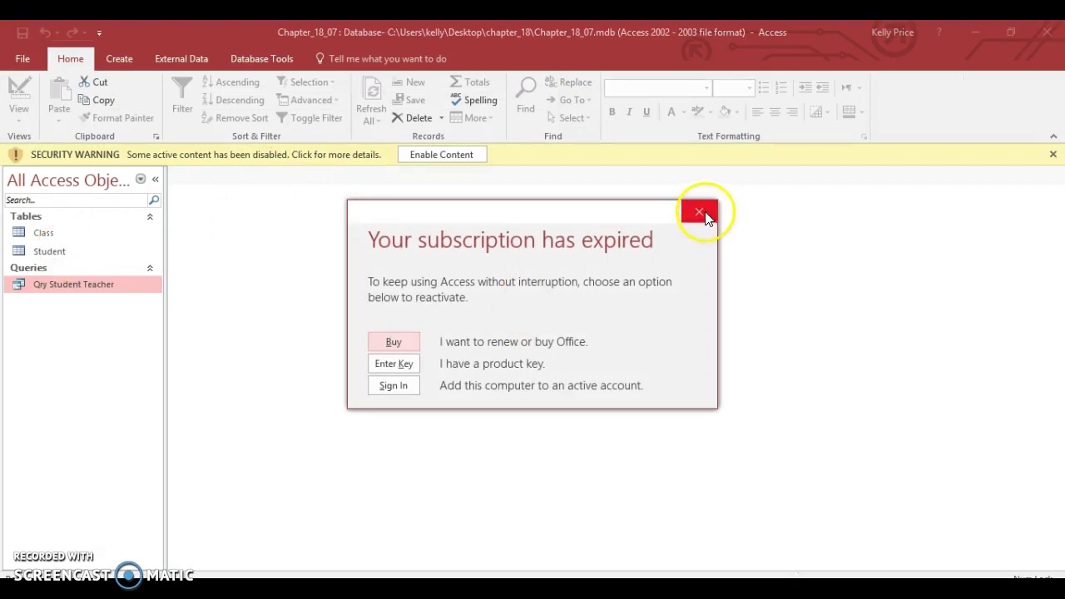
{"action": "left_click", "coordinate": [700, 212]}
Examine the Class and Student tables and the Qry Student Teacher query, and close the database to return to the Word letter.
{"action": "double_click", "coordinate": [64, 232]}
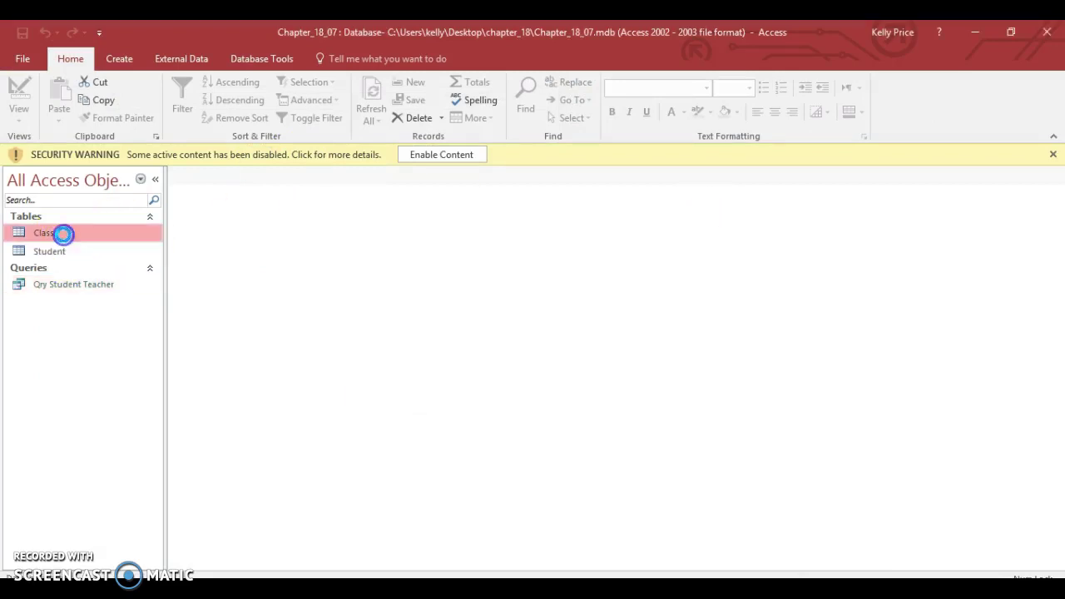
{"action": "double_click", "coordinate": [66, 252]}
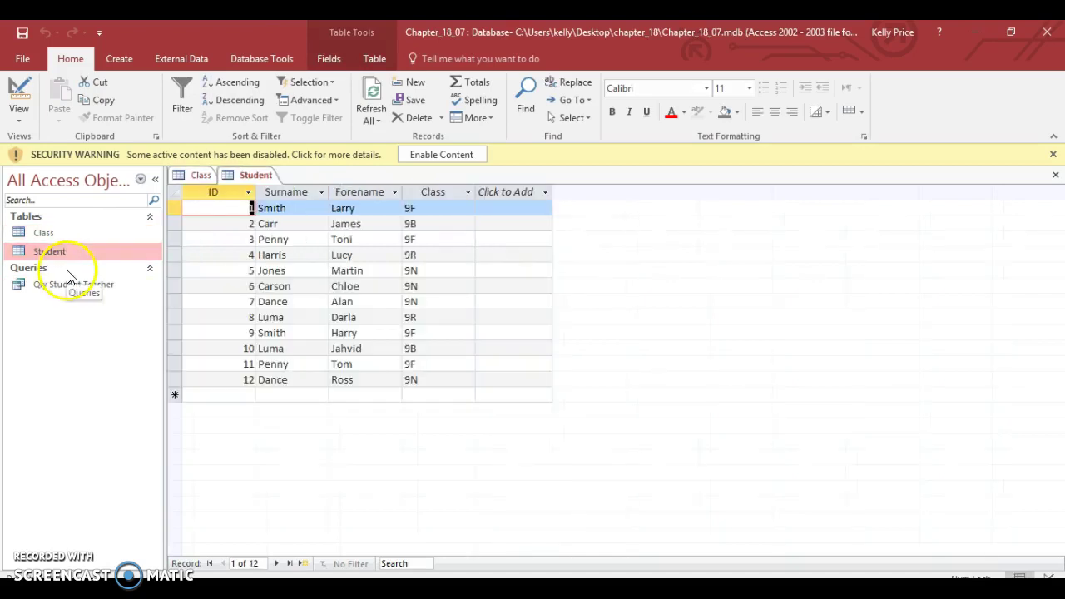
{"action": "left_click", "coordinate": [67, 282]}
{"action": "double_click", "coordinate": [67, 284]}
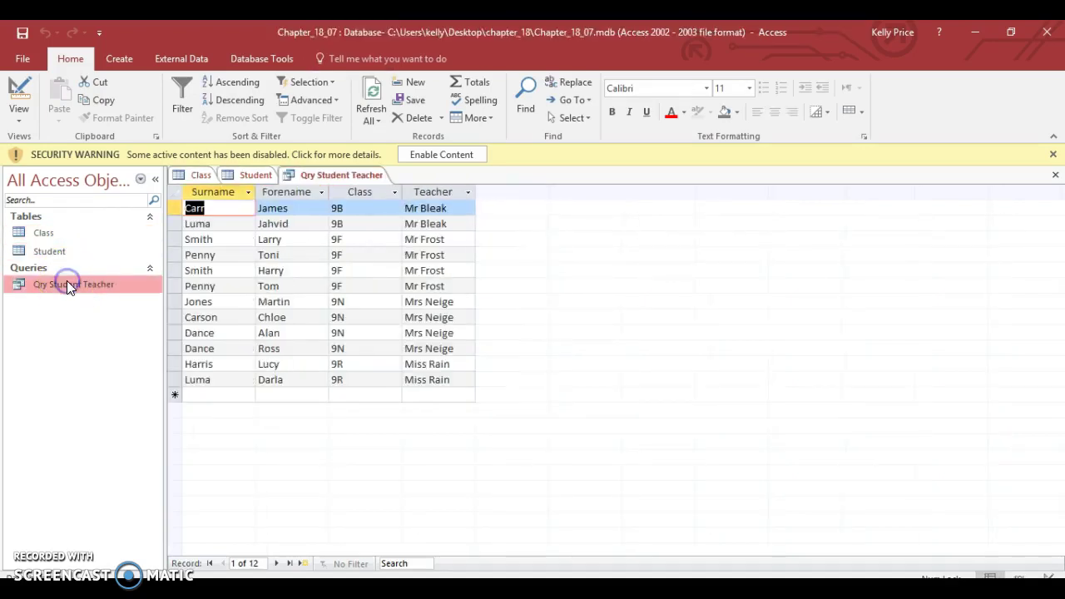
{"action": "left_click", "coordinate": [1050, 33]}
{"action": "left_click", "coordinate": [608, 263]}
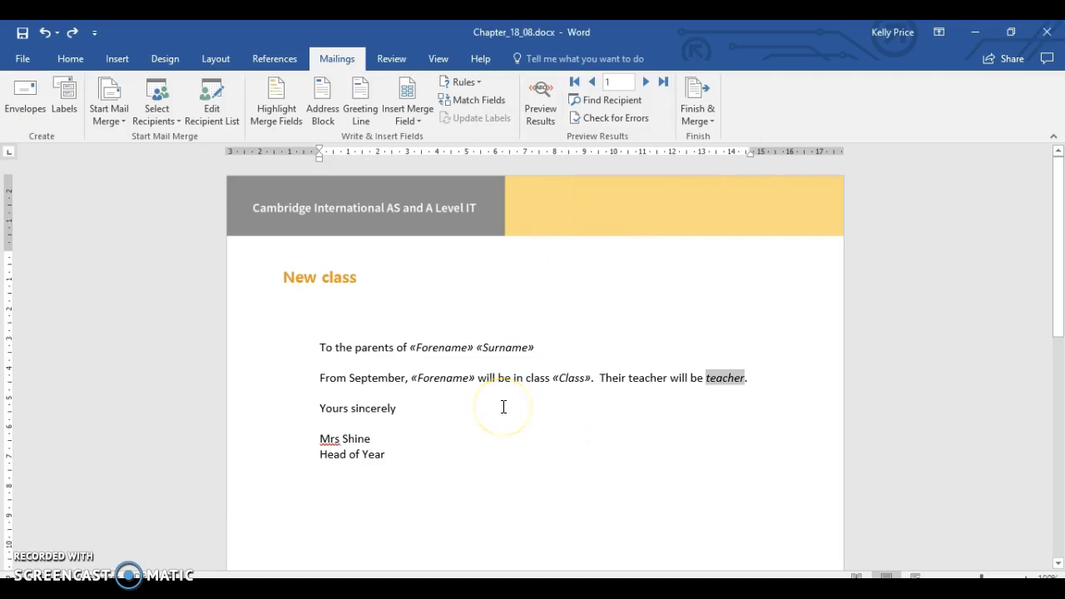
Start selecting an existing recipient list and browse to the chapter_18 folder on the Desktop.
{"action": "left_click", "coordinate": [160, 123]}
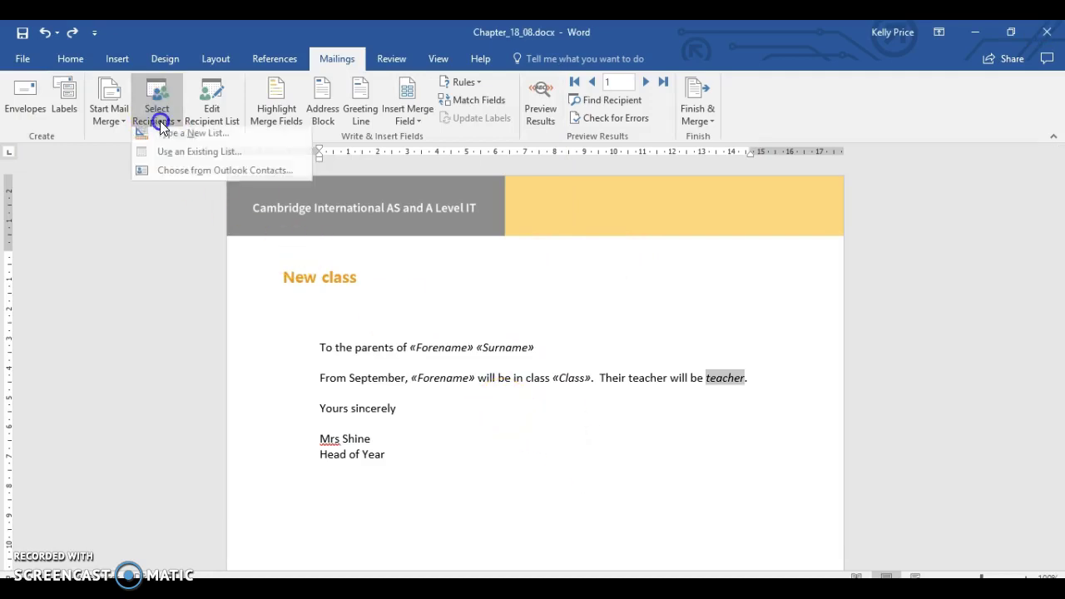
{"action": "left_click", "coordinate": [162, 152]}
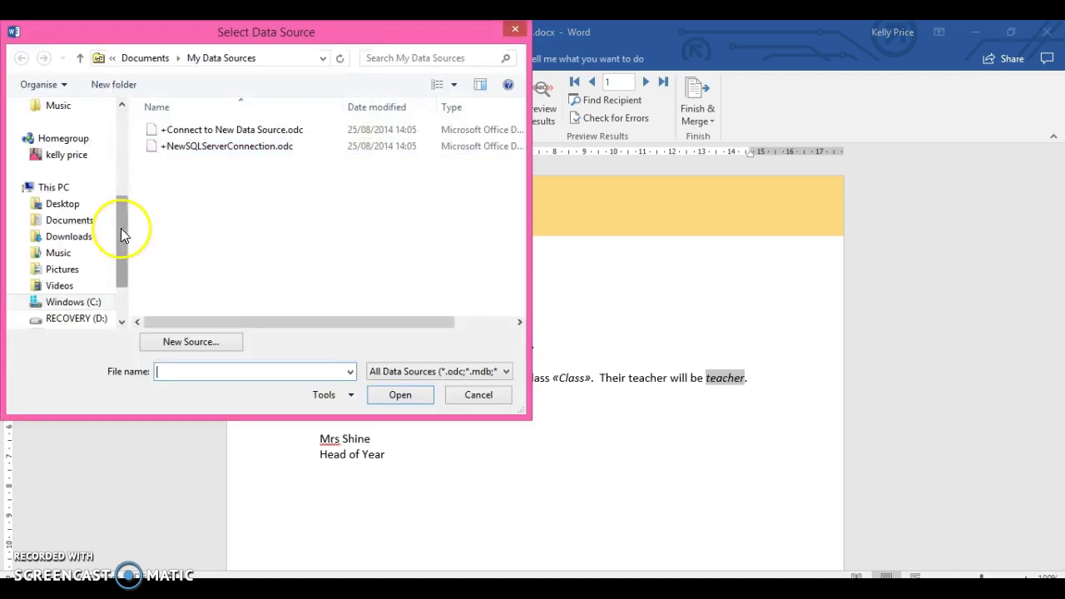
{"action": "left_click", "coordinate": [120, 125]}
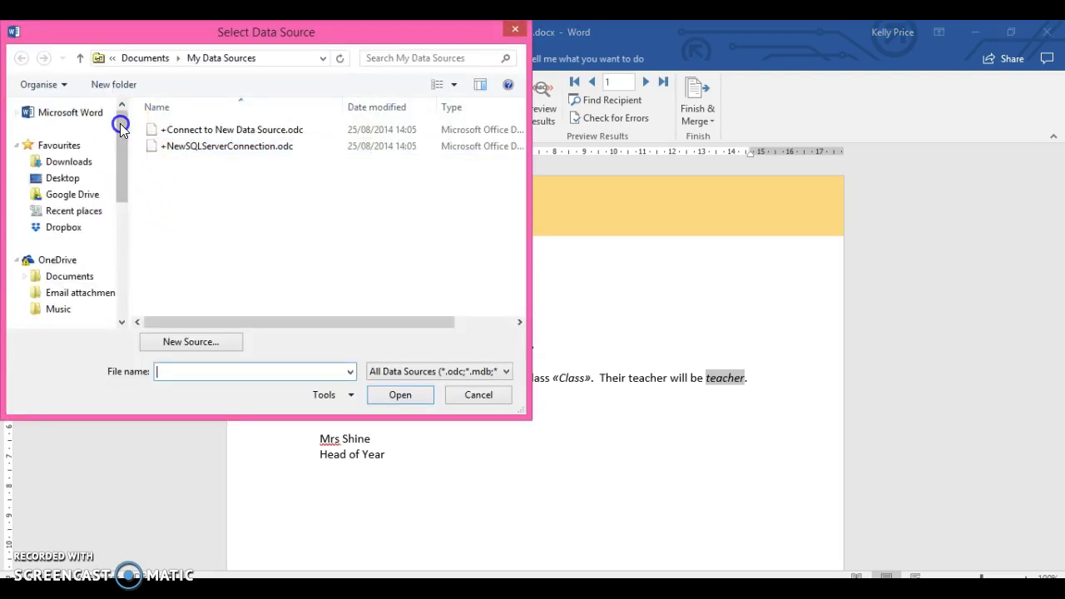
{"action": "left_click", "coordinate": [105, 181]}
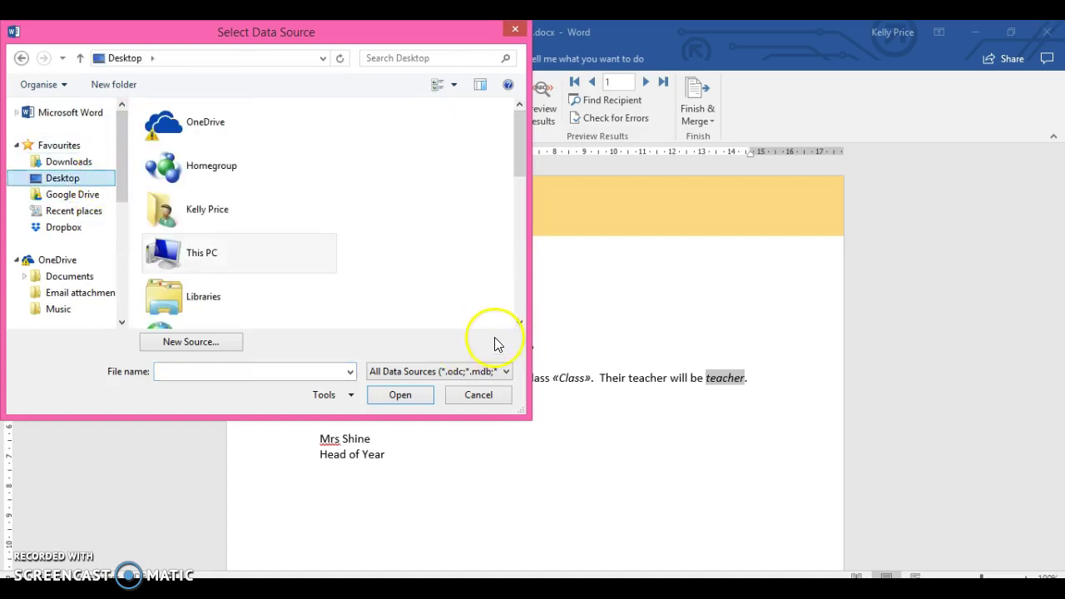
{"action": "left_click", "coordinate": [519, 324]}
{"action": "left_click", "coordinate": [519, 324]}
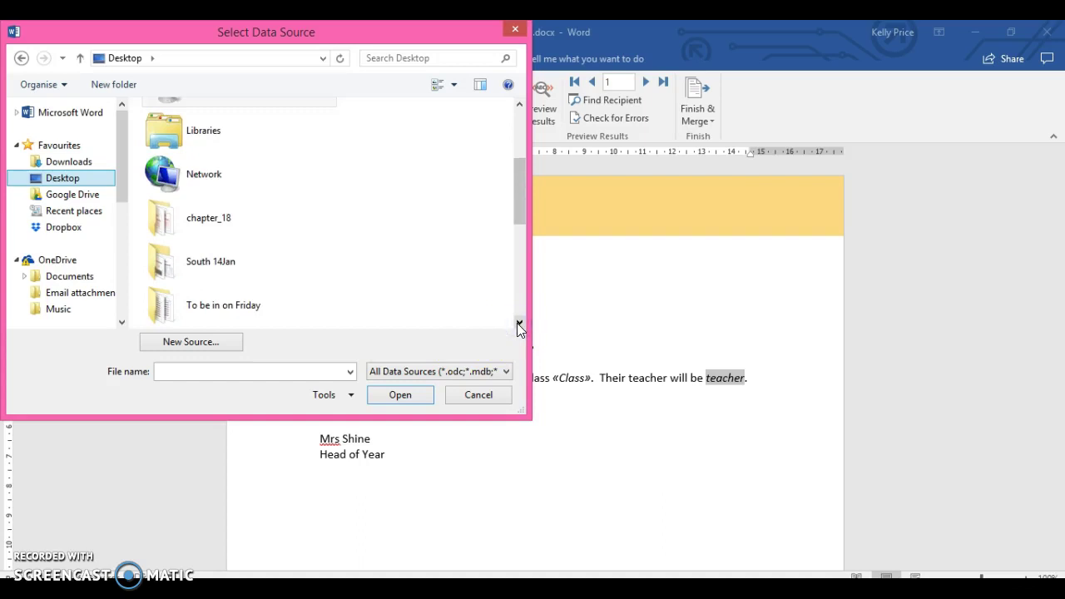
{"action": "left_click", "coordinate": [519, 324]}
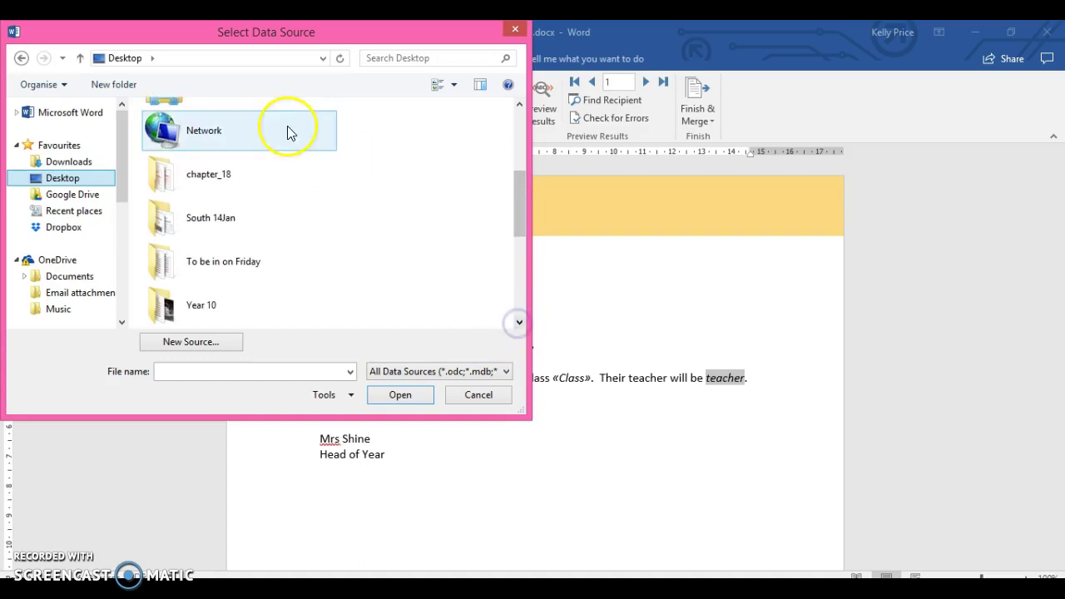
{"action": "left_click", "coordinate": [267, 171]}
{"action": "double_click", "coordinate": [266, 172]}
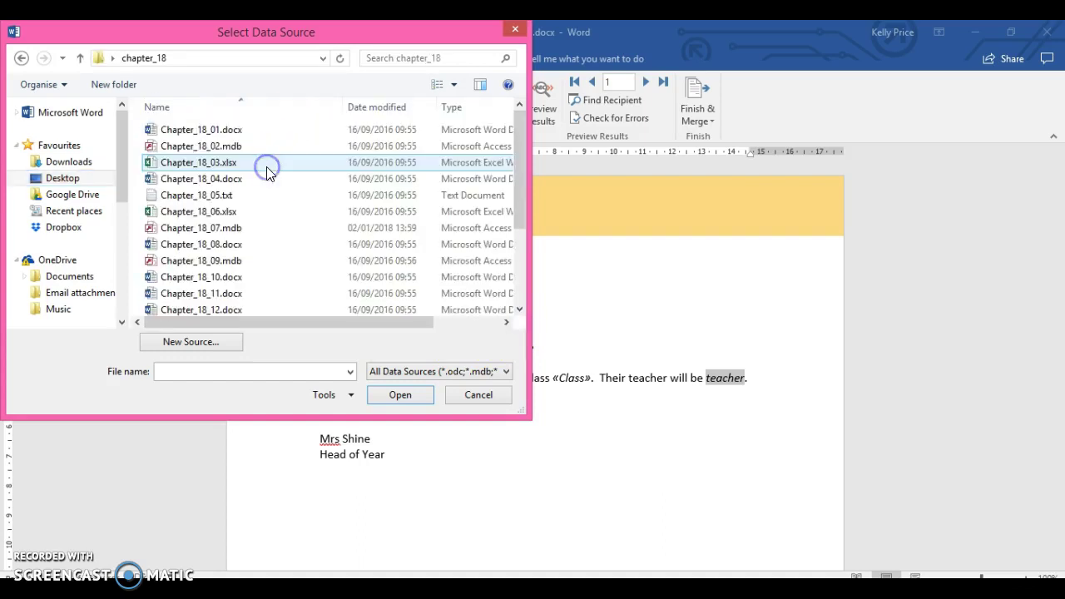
Use the Qry Student Teacher query from Chapter_18_07.mdb as the mail merge source.
{"action": "left_click", "coordinate": [247, 232]}
{"action": "double_click", "coordinate": [247, 232]}
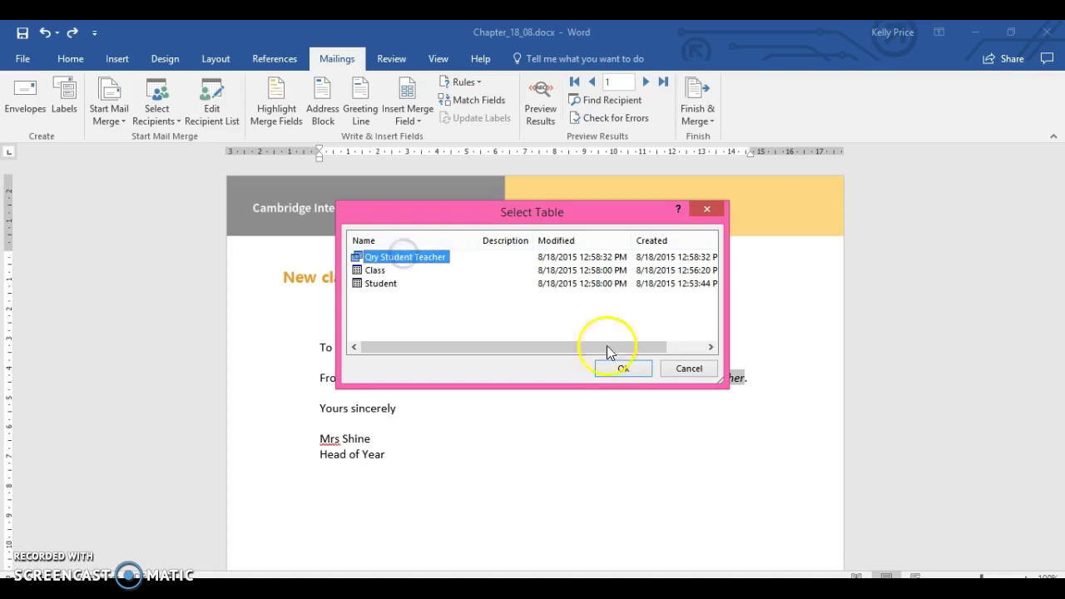
{"action": "left_click", "coordinate": [645, 372]}
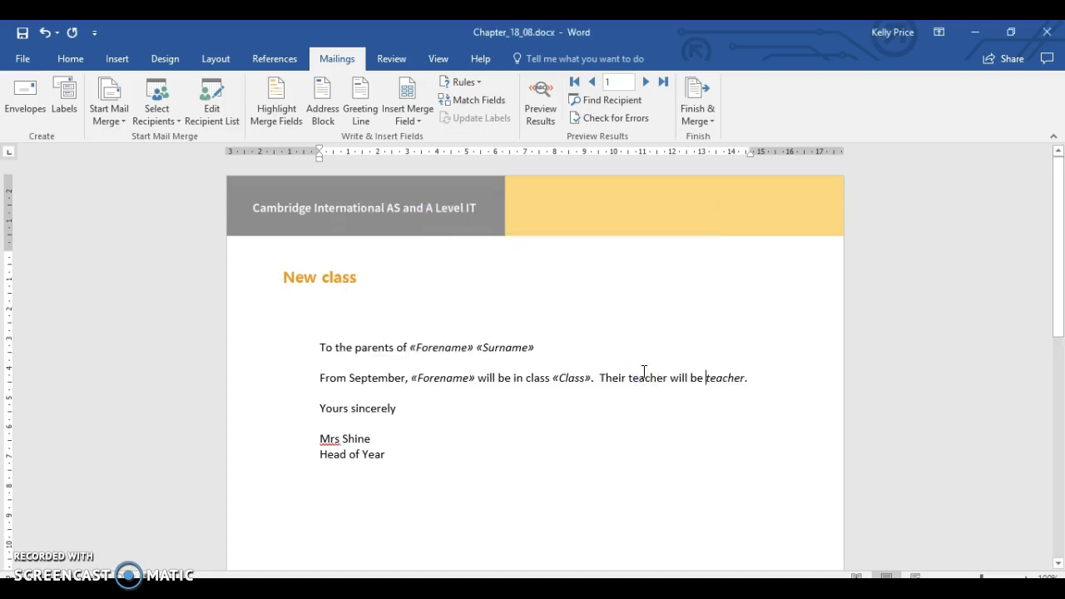
Replace the teacher placeholder at the end of the "Their teacher will be" sentence with the Teacher merge field.
{"action": "left_click", "coordinate": [709, 380]}
{"action": "left_click_drag", "start_coordinate": [710, 382], "coordinate": [745, 380]}
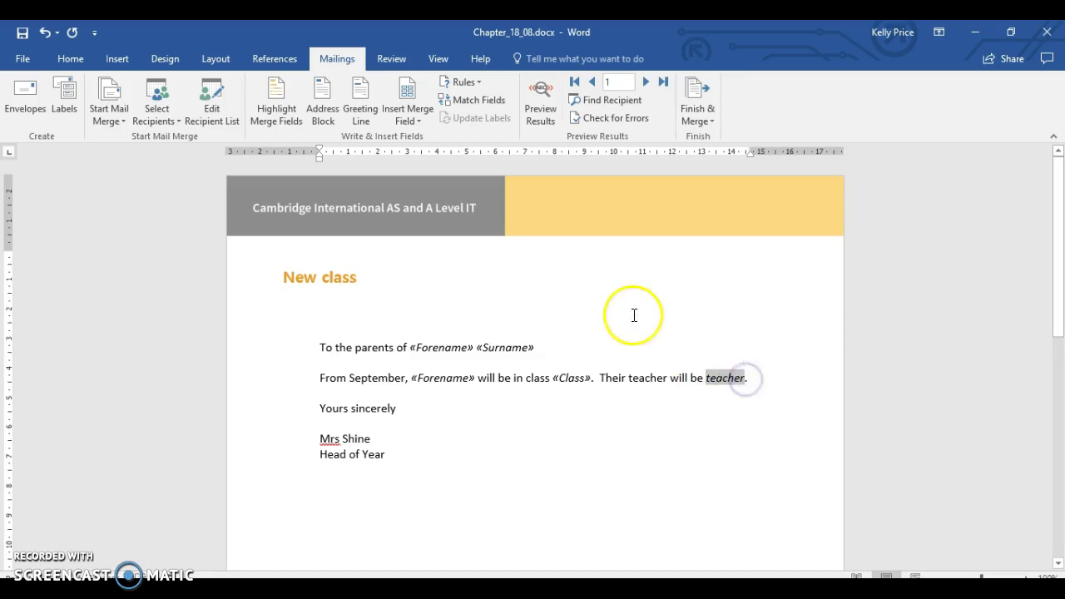
{"action": "left_click", "coordinate": [410, 125]}
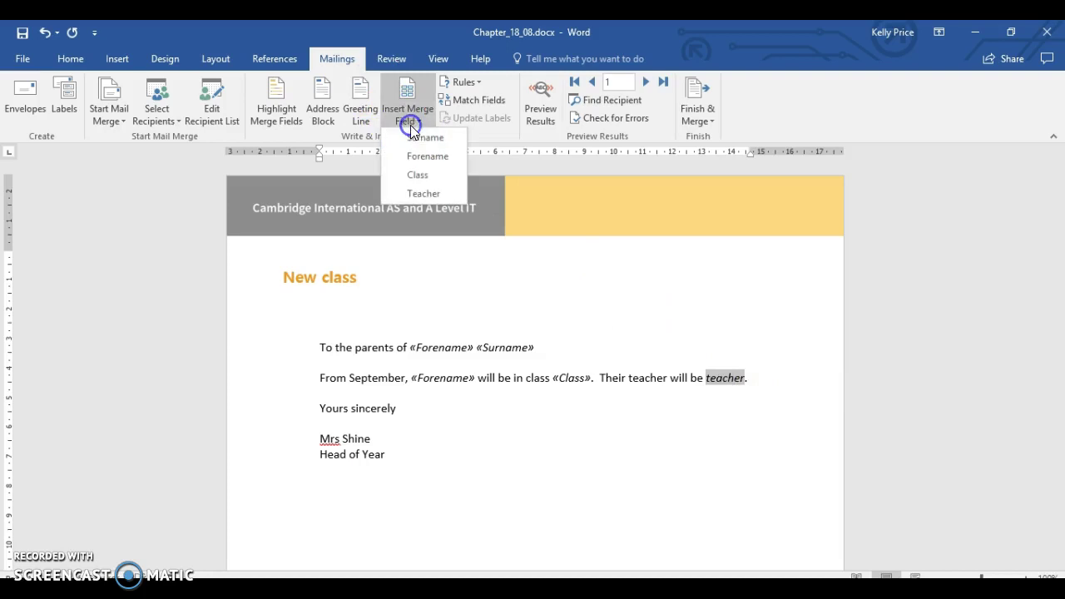
{"action": "left_click", "coordinate": [422, 194]}
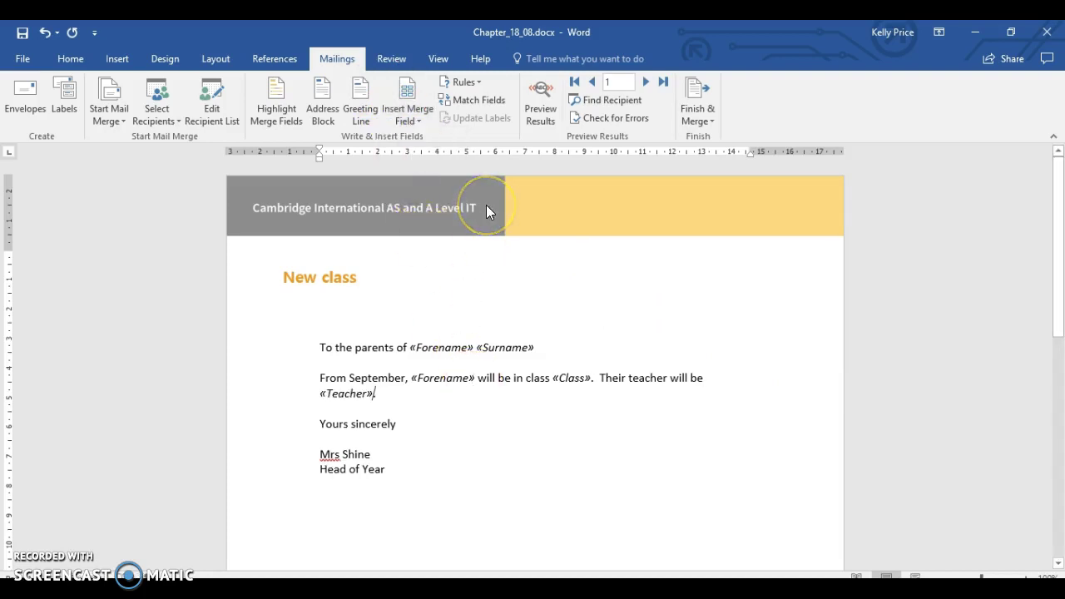
Preview the merged letters and go through the recipients one by one up to record 6.
{"action": "left_click", "coordinate": [539, 118]}
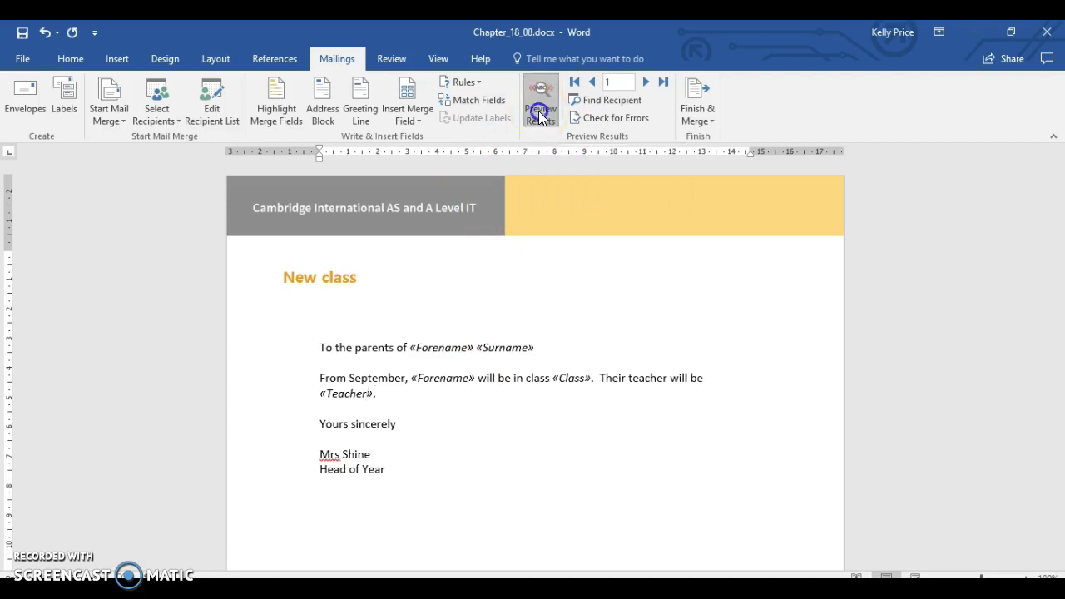
{"action": "left_click", "coordinate": [647, 81]}
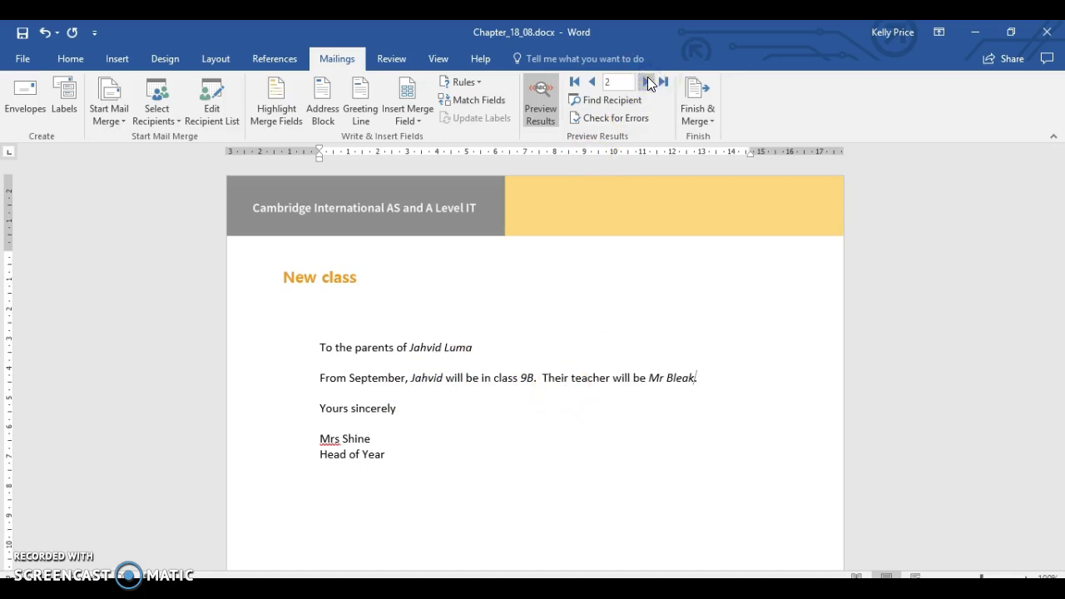
{"action": "left_click", "coordinate": [647, 78]}
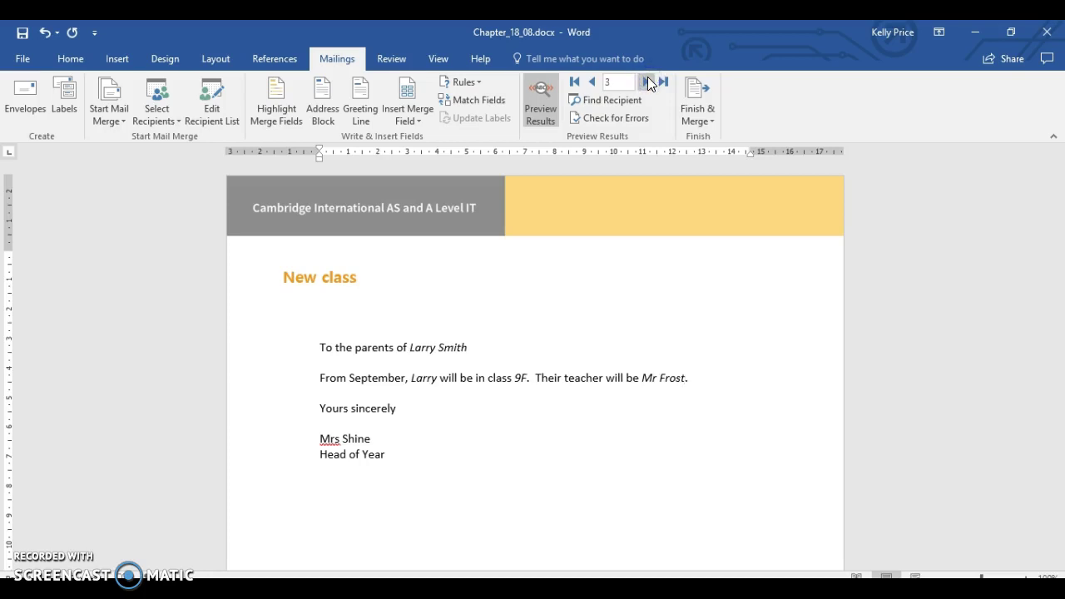
{"action": "left_click", "coordinate": [647, 81]}
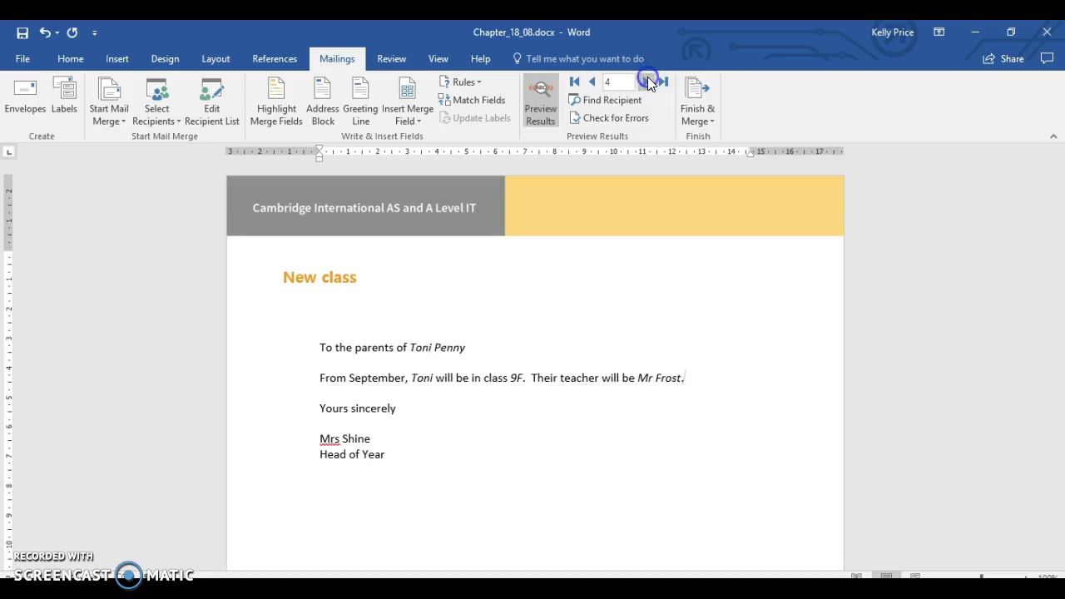
{"action": "left_click", "coordinate": [648, 81]}
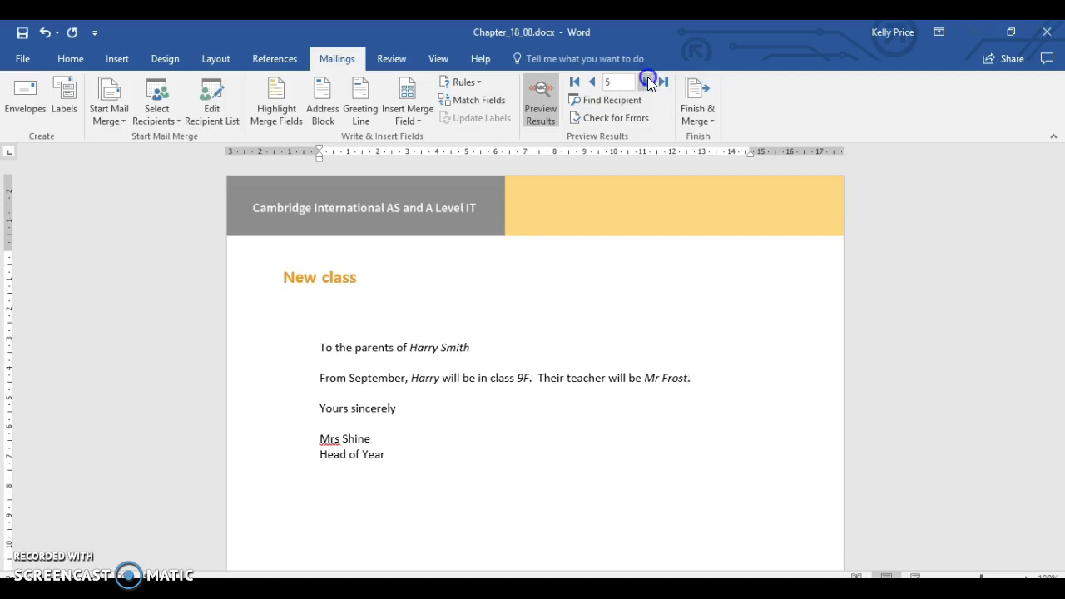
{"action": "left_click", "coordinate": [648, 79]}
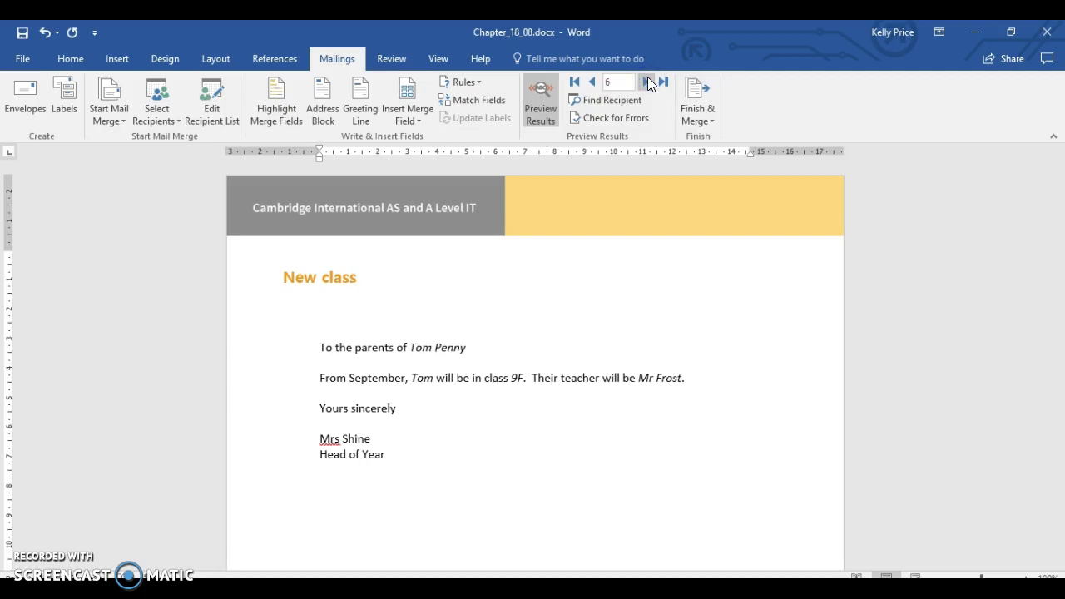